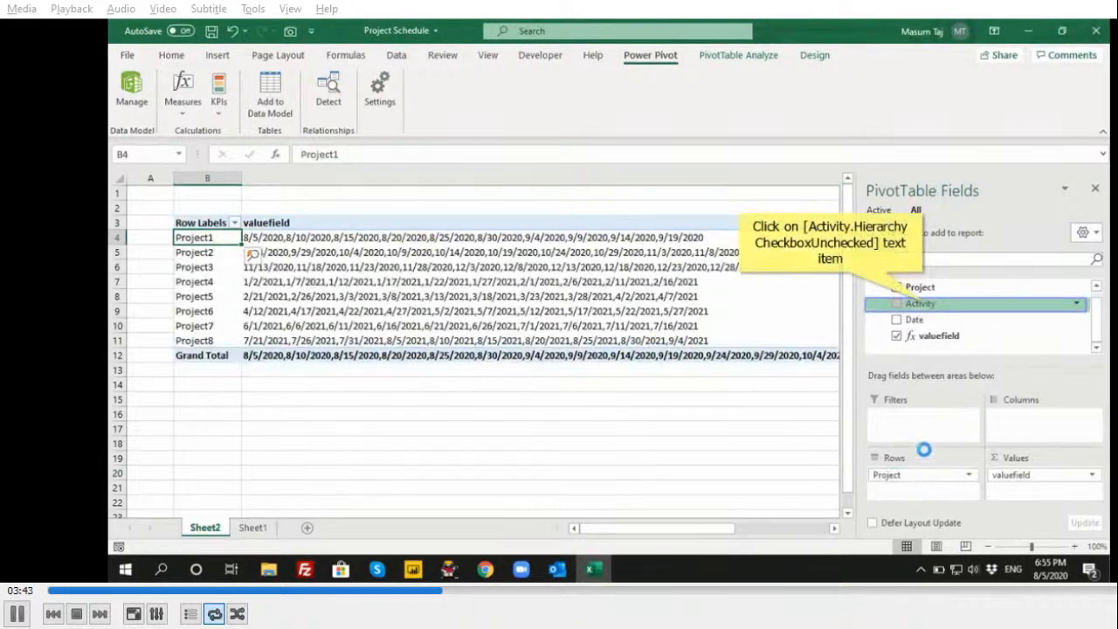
Add the Activity field to the PivotTable's columns and look across the resulting activity columns
click(922, 303)
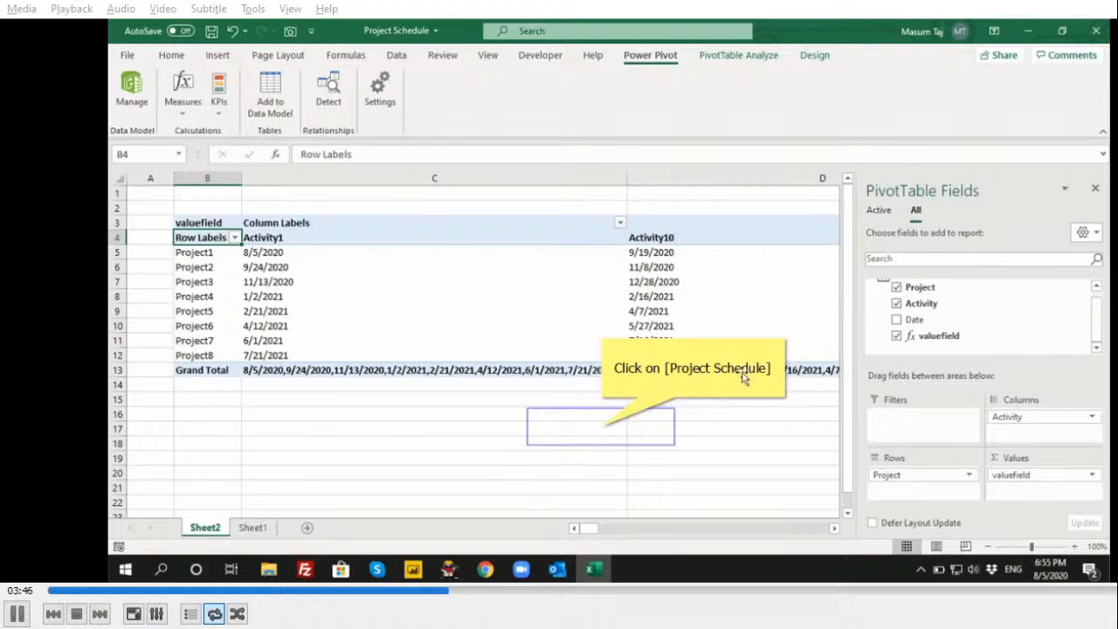
click(601, 428)
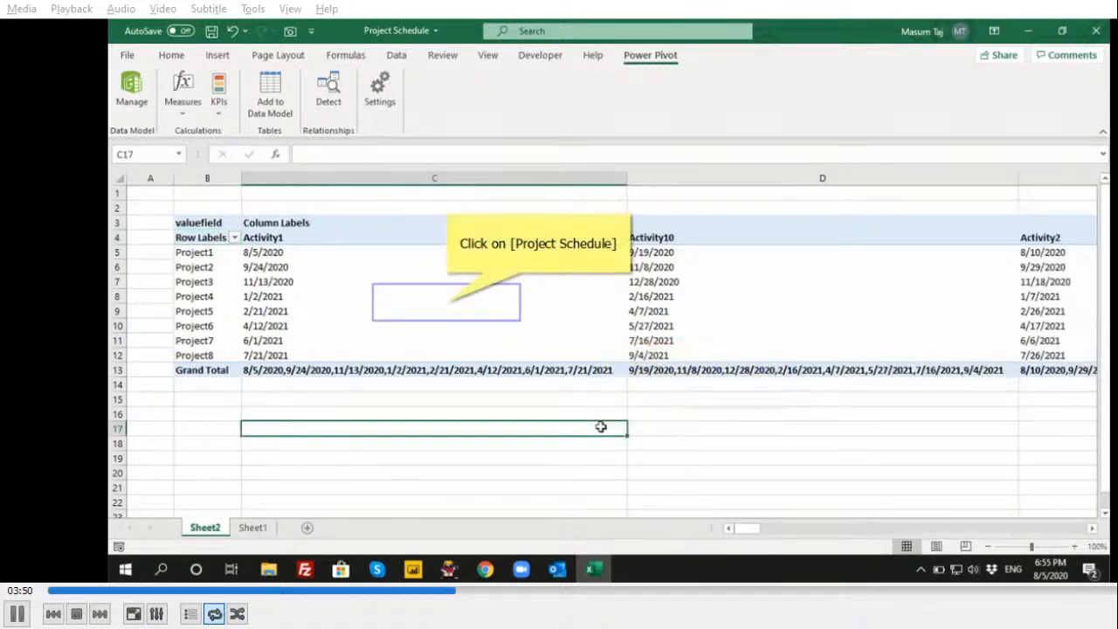
click(447, 302)
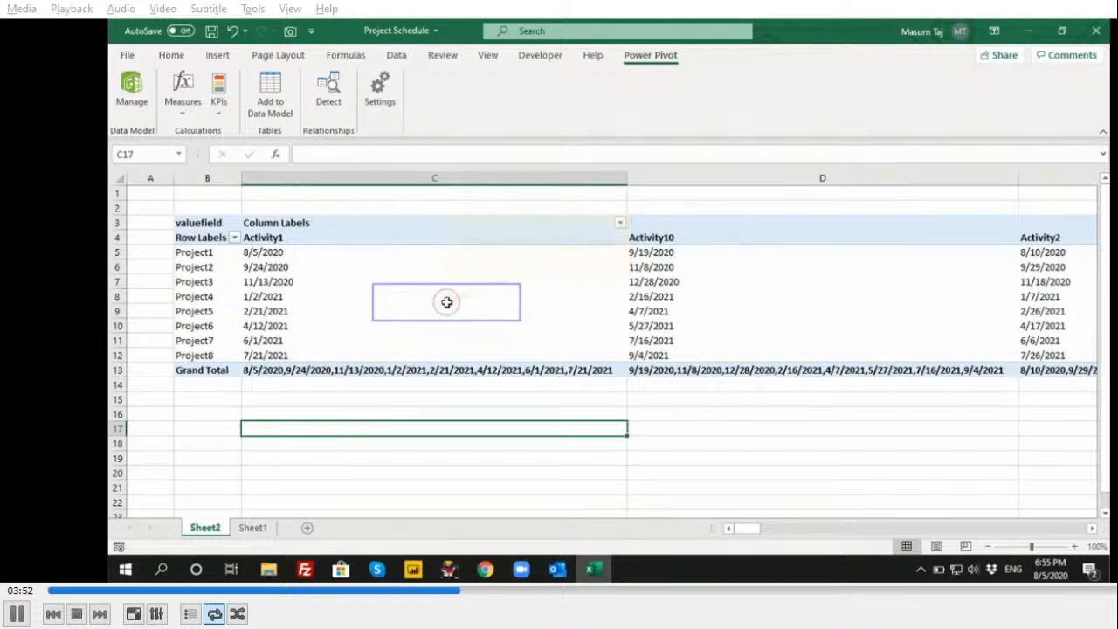
drag(747, 528, 1039, 529)
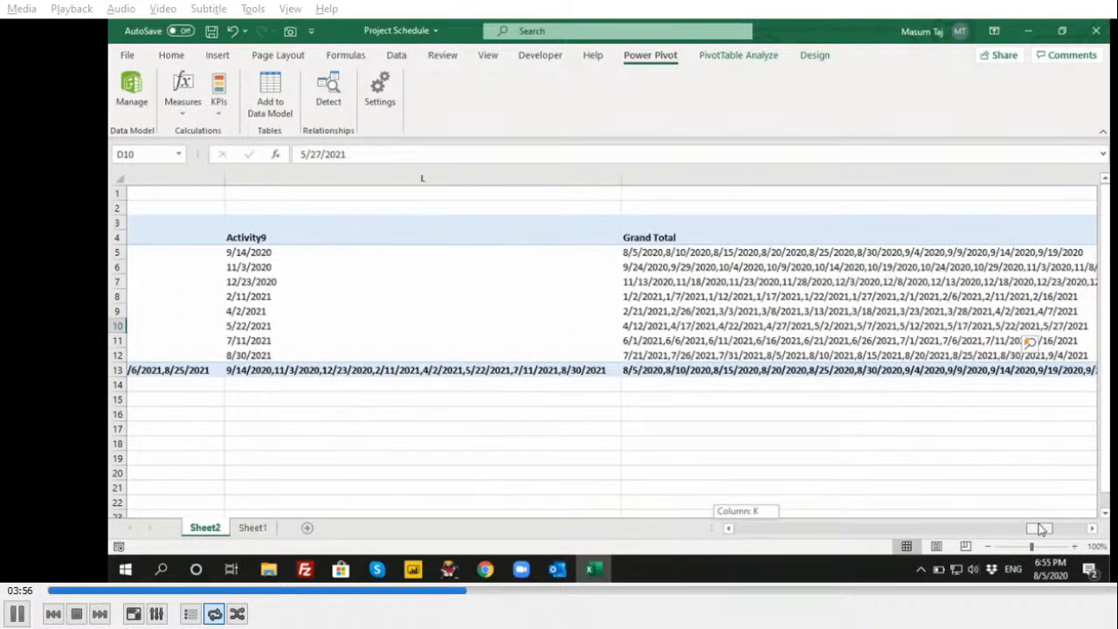
Set the PivotTable to show no subtotals and turn grand totals off for rows and columns
click(133, 94)
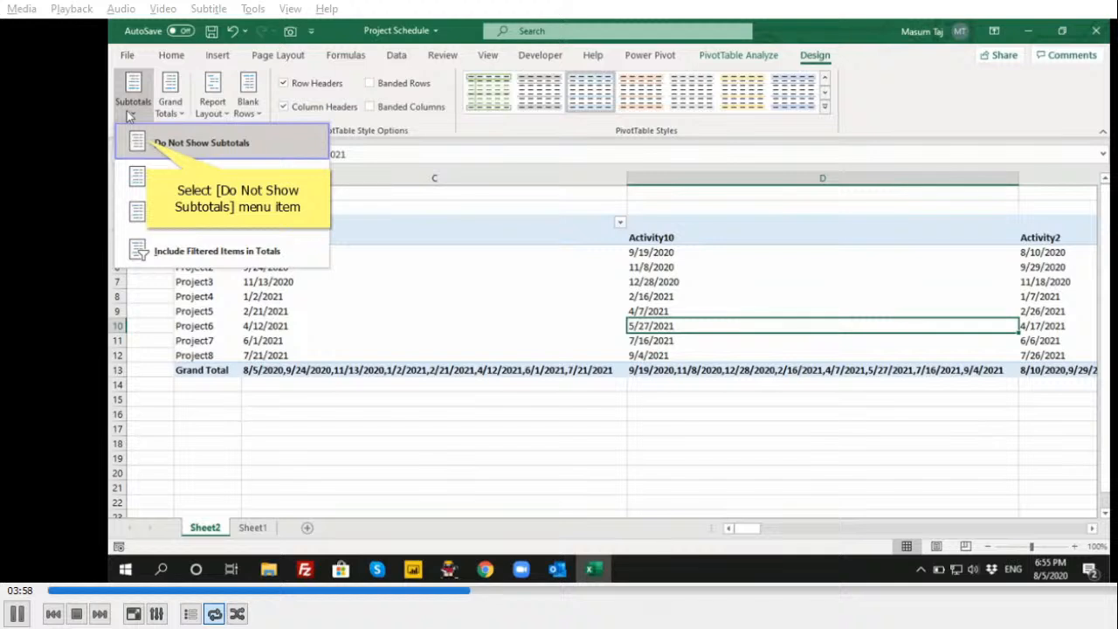
click(148, 143)
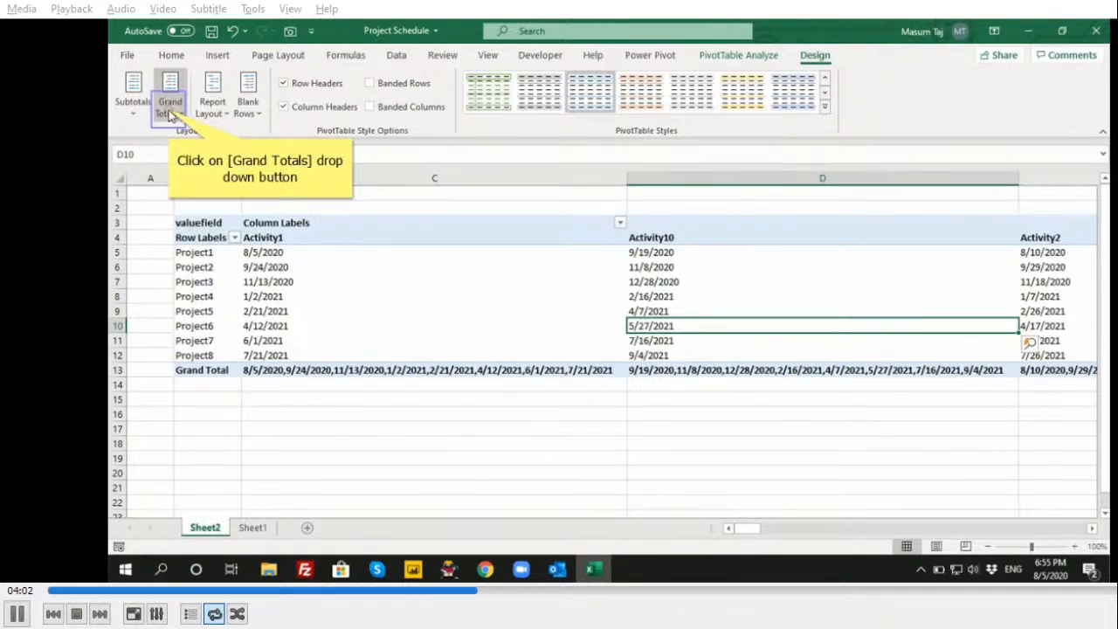
click(170, 109)
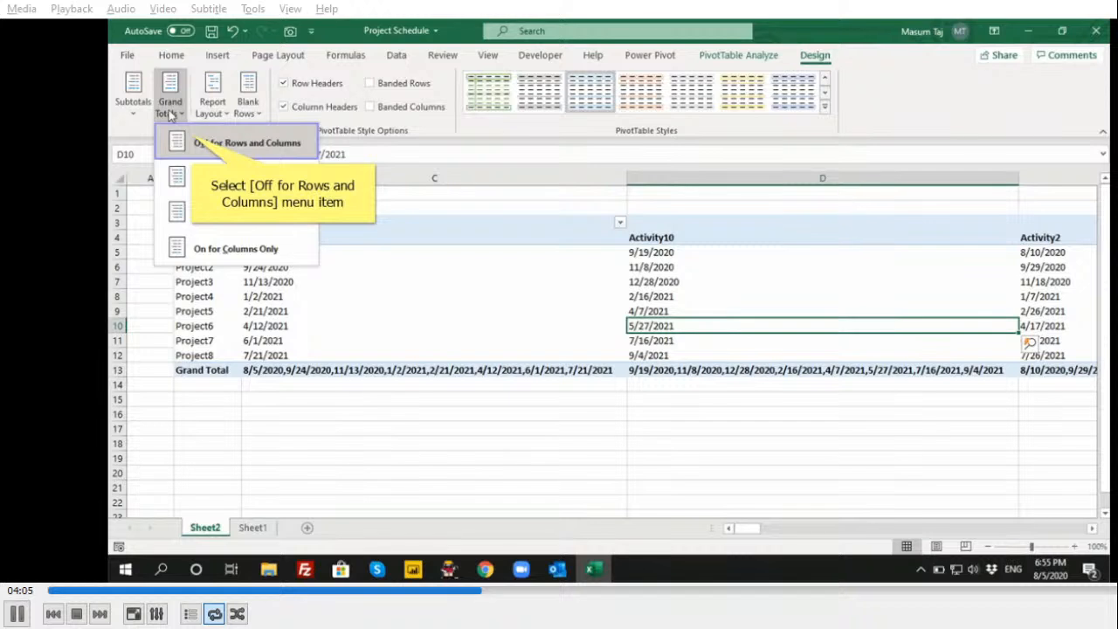
click(193, 142)
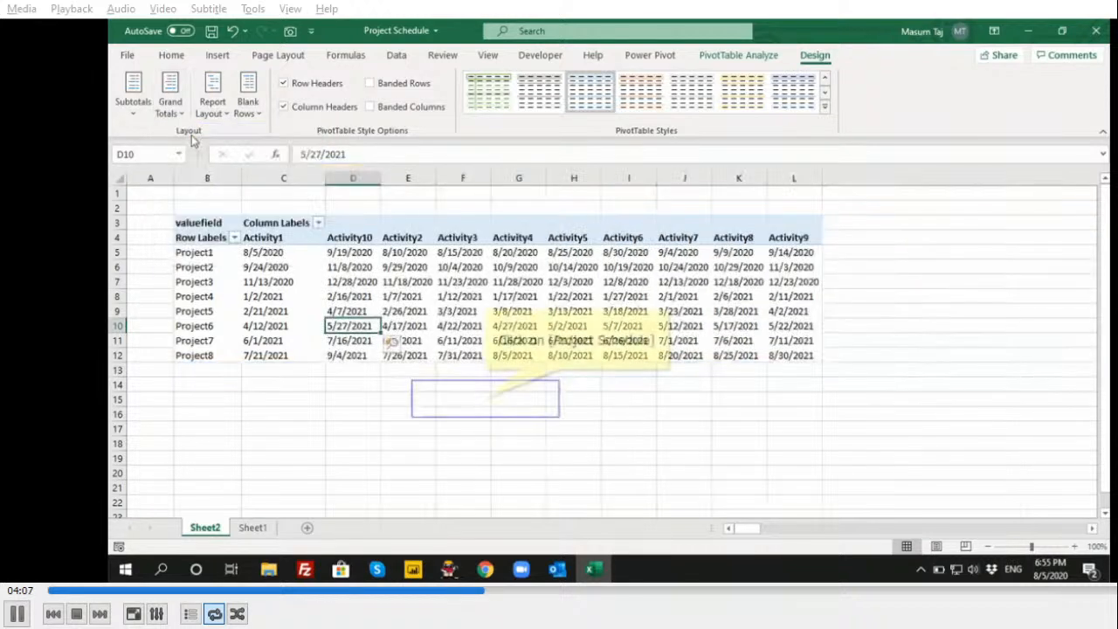
click(486, 402)
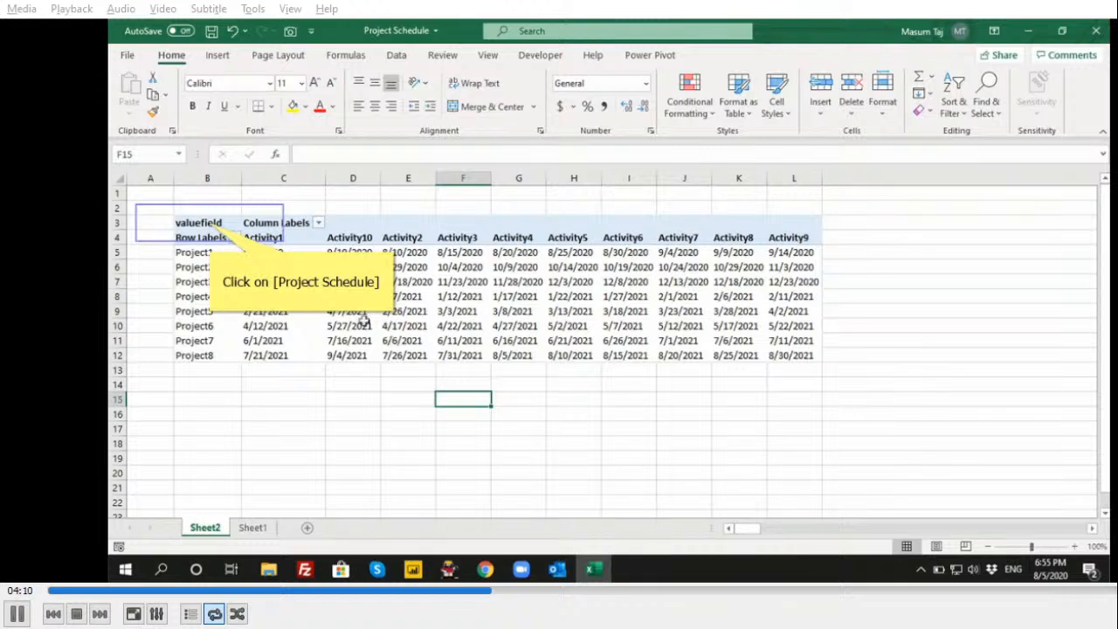
Apply the blue PivotTable style from the first row of the Dark styles to the project table
drag(209, 232, 787, 367)
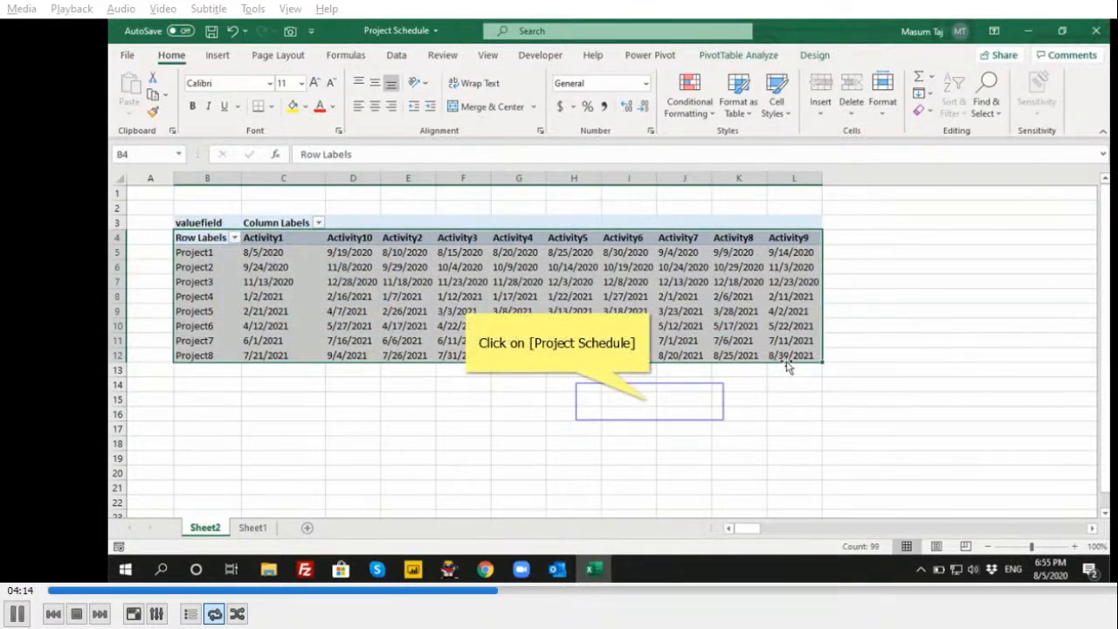
click(649, 399)
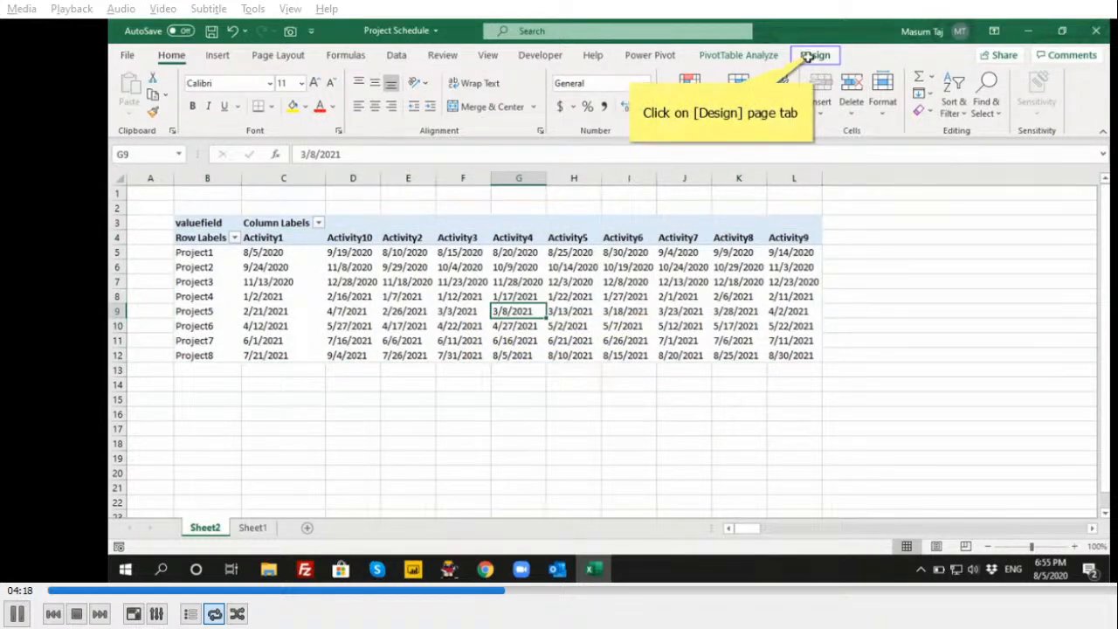
click(814, 55)
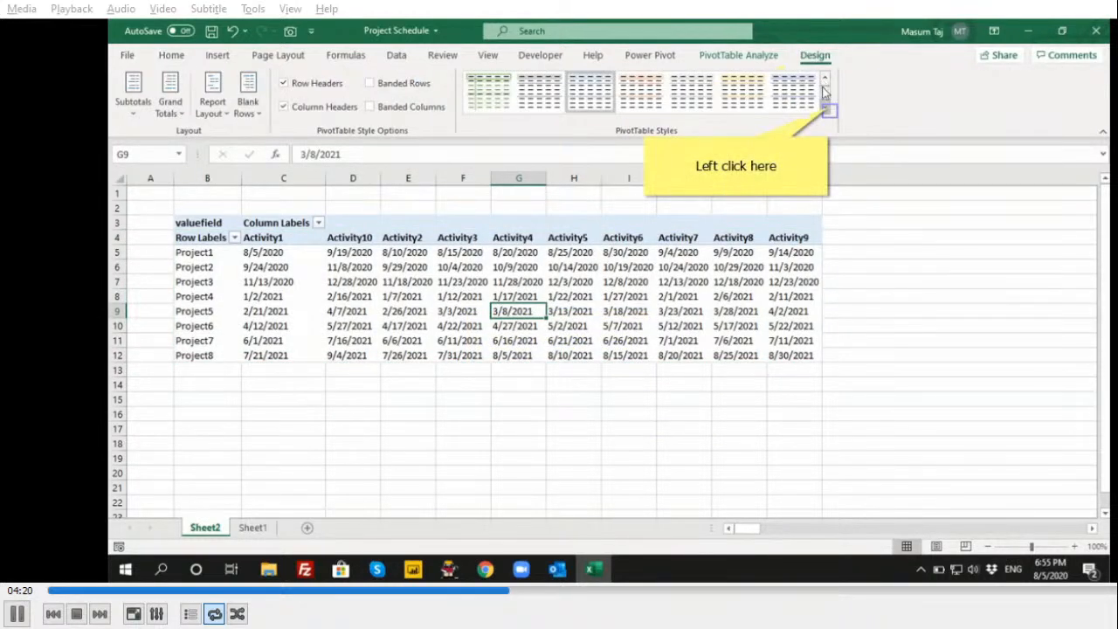
click(826, 111)
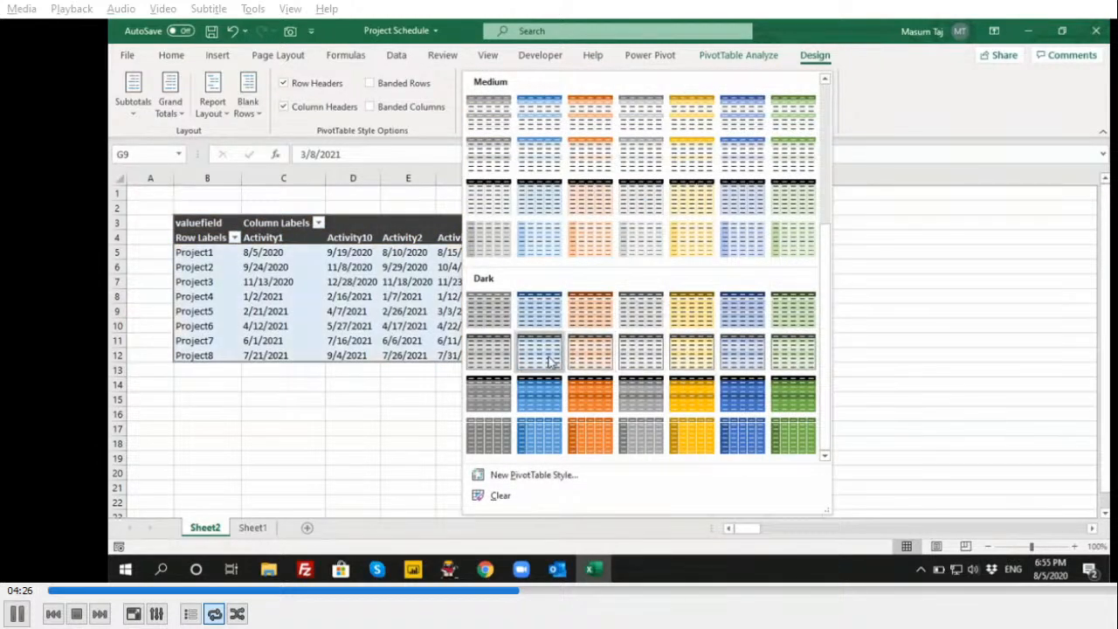
click(542, 308)
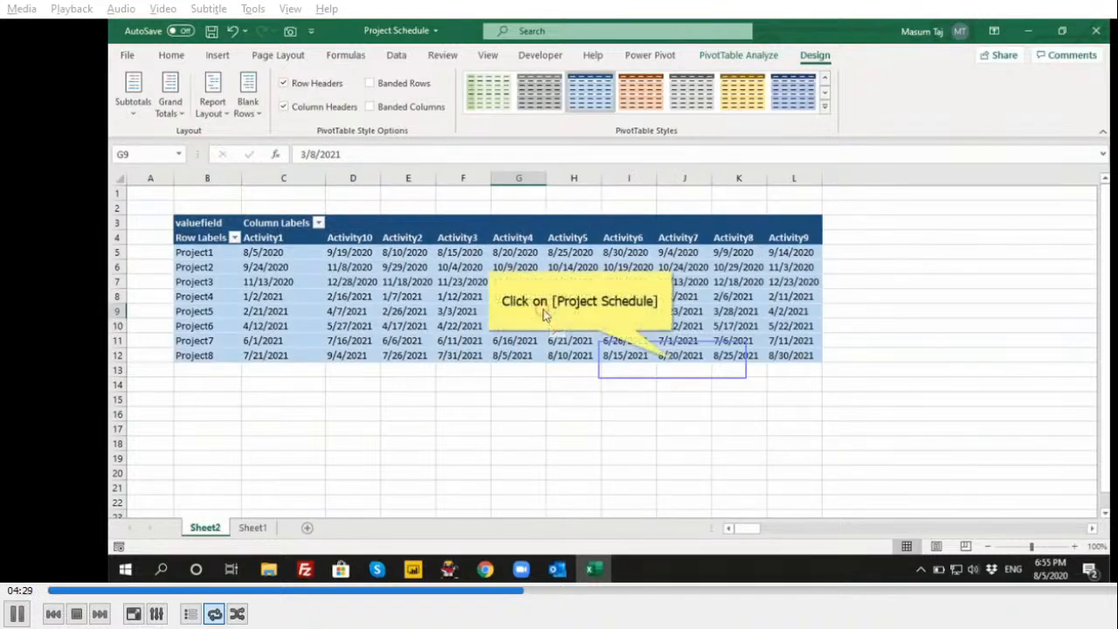
click(672, 358)
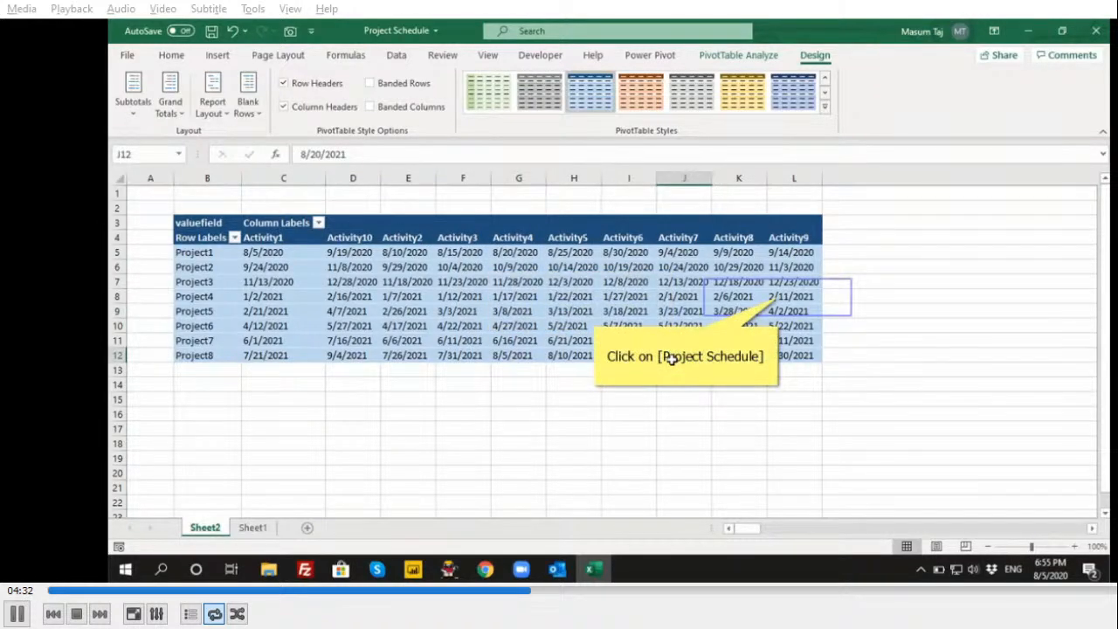
Rename the PivotTable's row labels header in cell B4 as "Project"
click(208, 245)
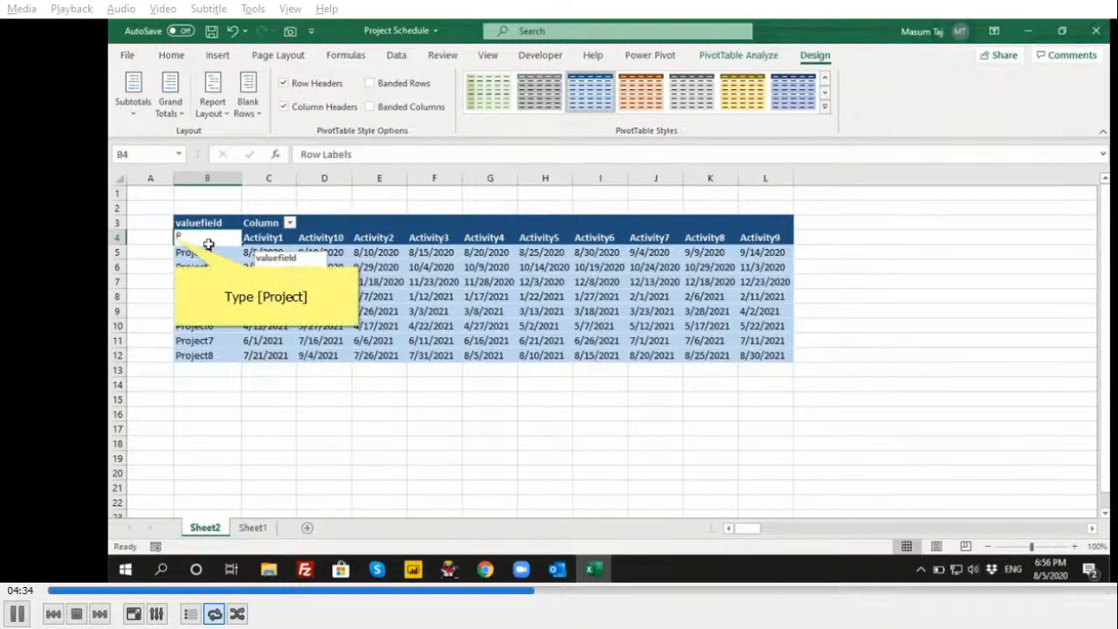
text(Project)
key(Return)
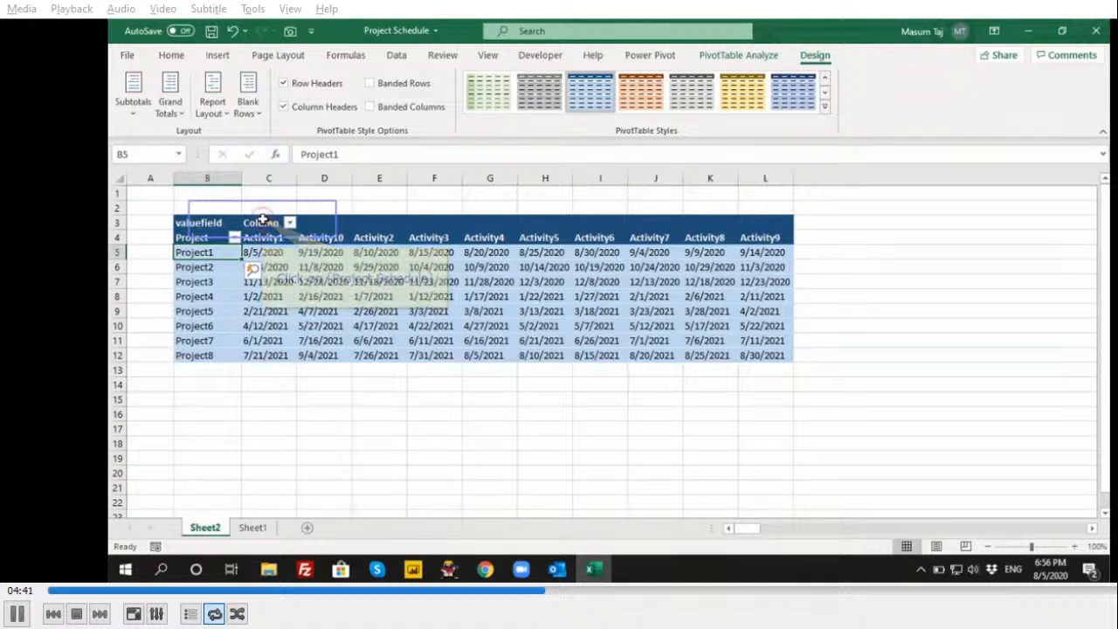
Rename the PivotTable's column labels header in cell C3 as "Activity"
click(262, 222)
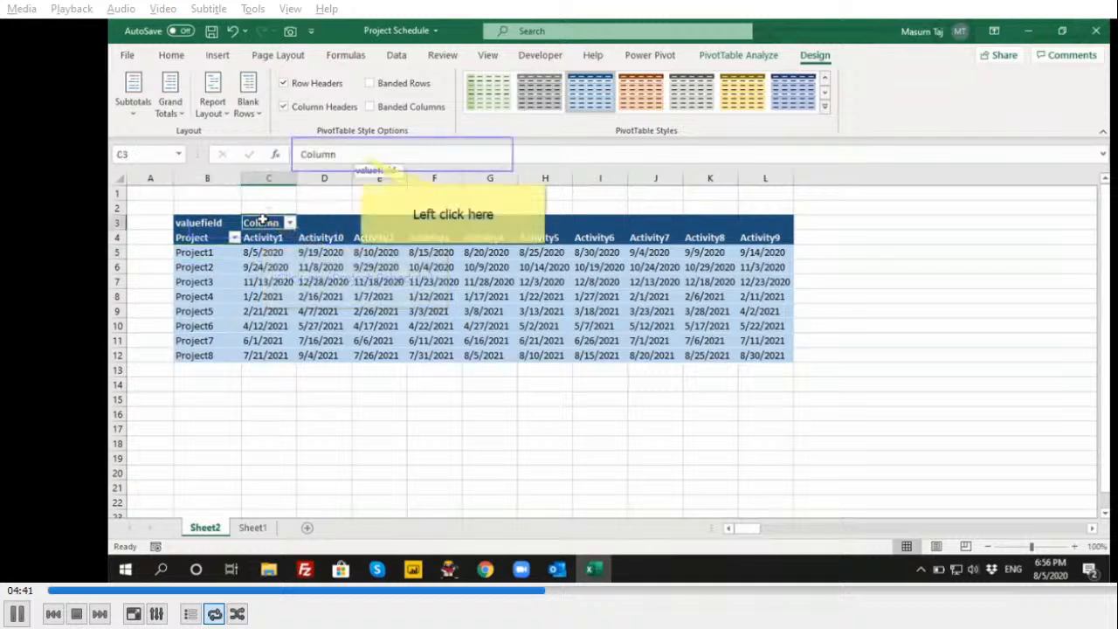
double_click(361, 155)
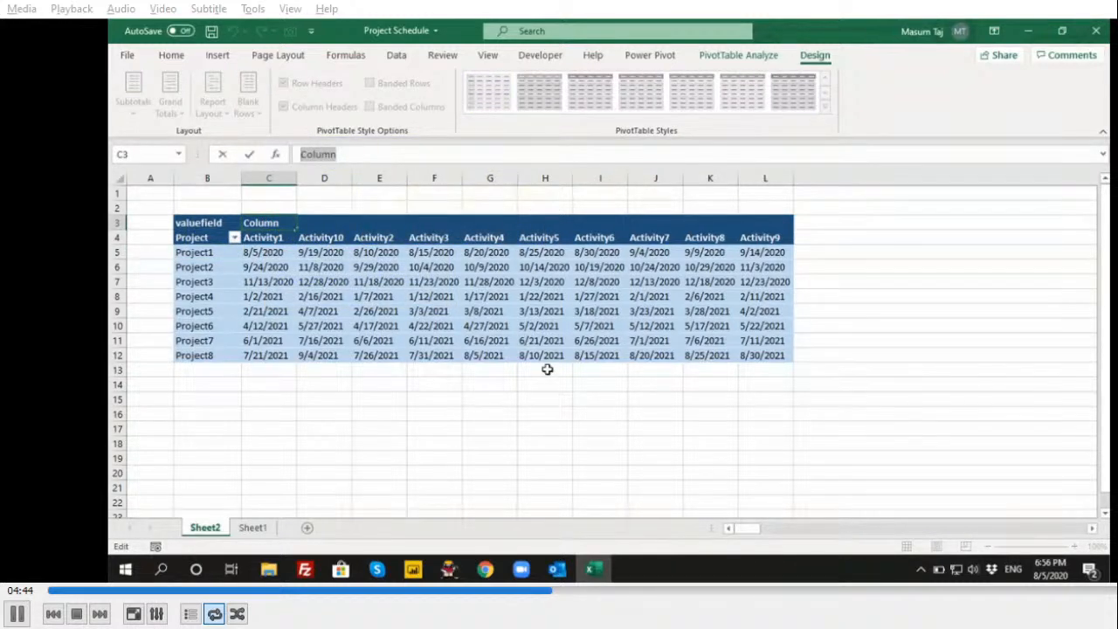
text(Acti)
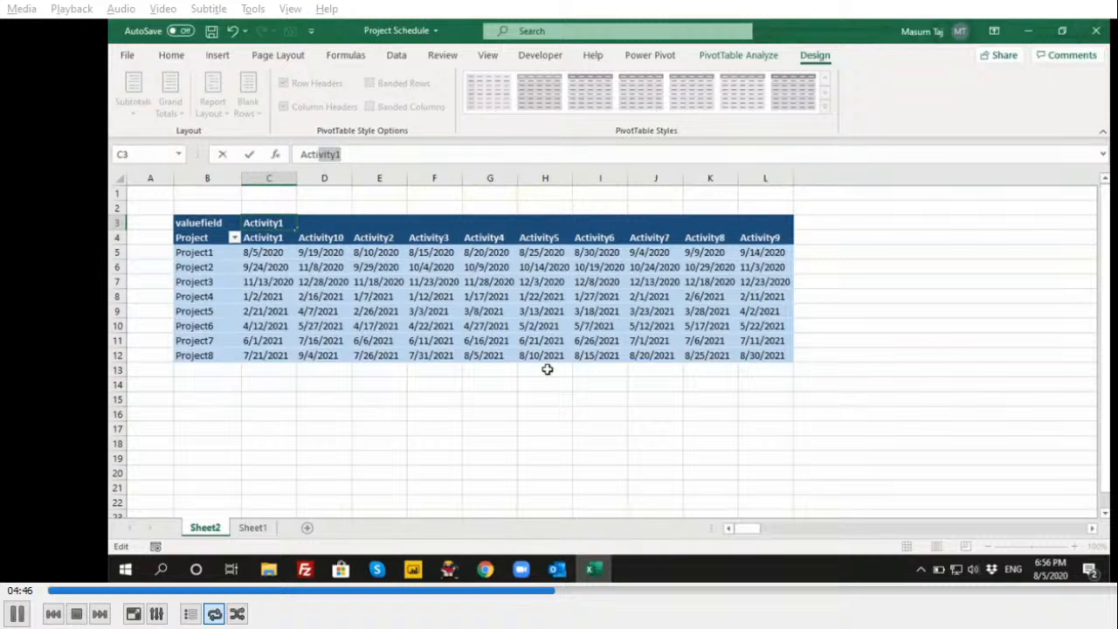
text(vity1)
key(Return)
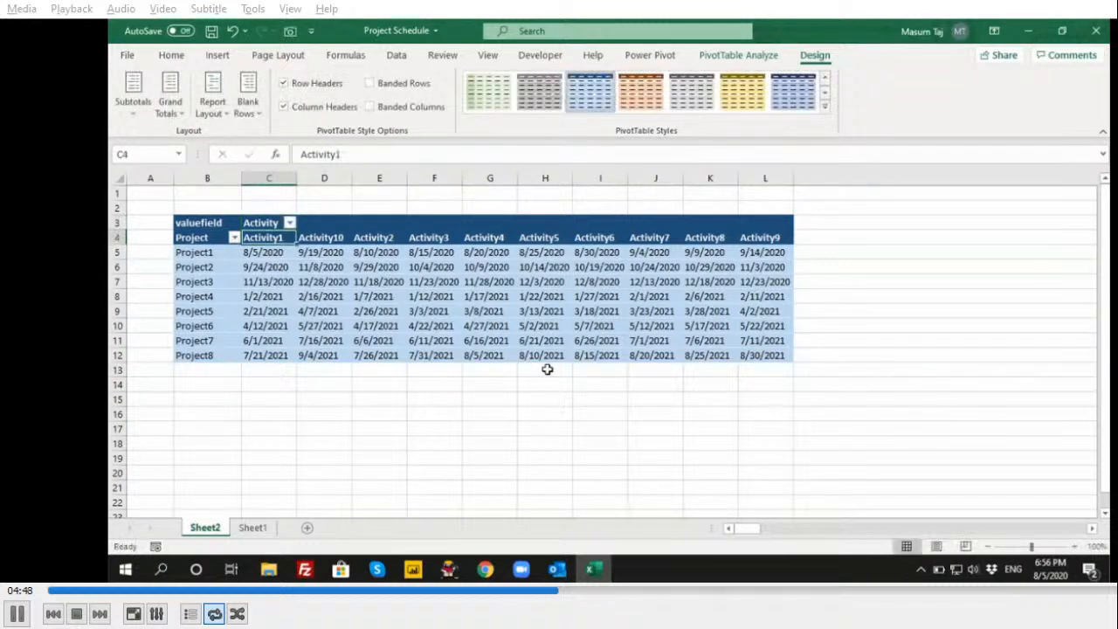
click(483, 458)
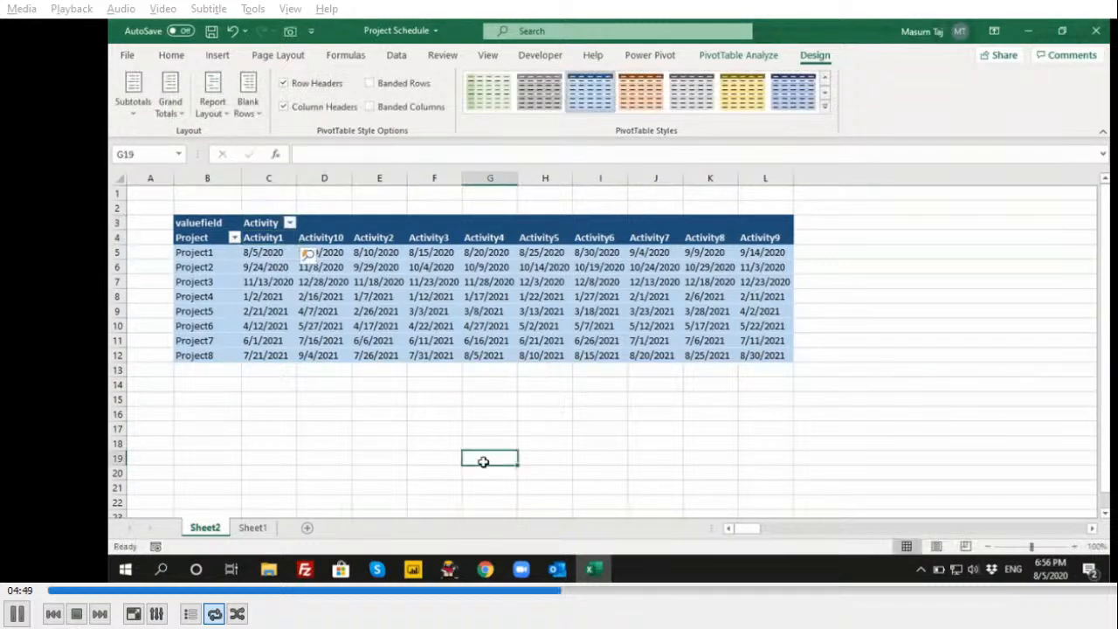
Rename the PivotTable's value field header in cell B3 as "Project date"
click(208, 222)
click(366, 155)
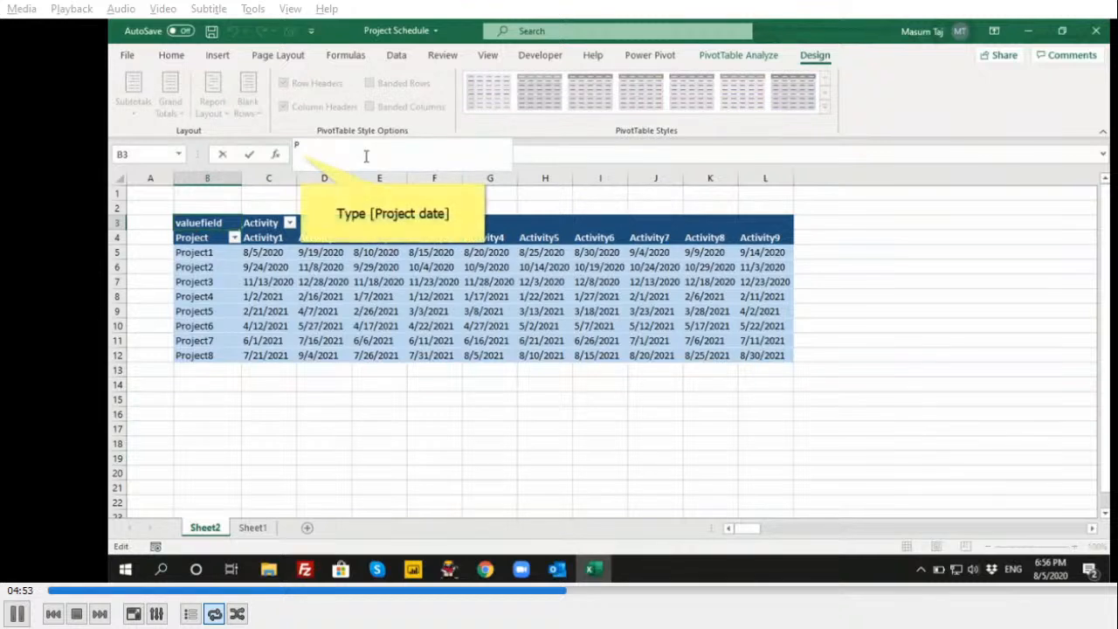
text(Project d)
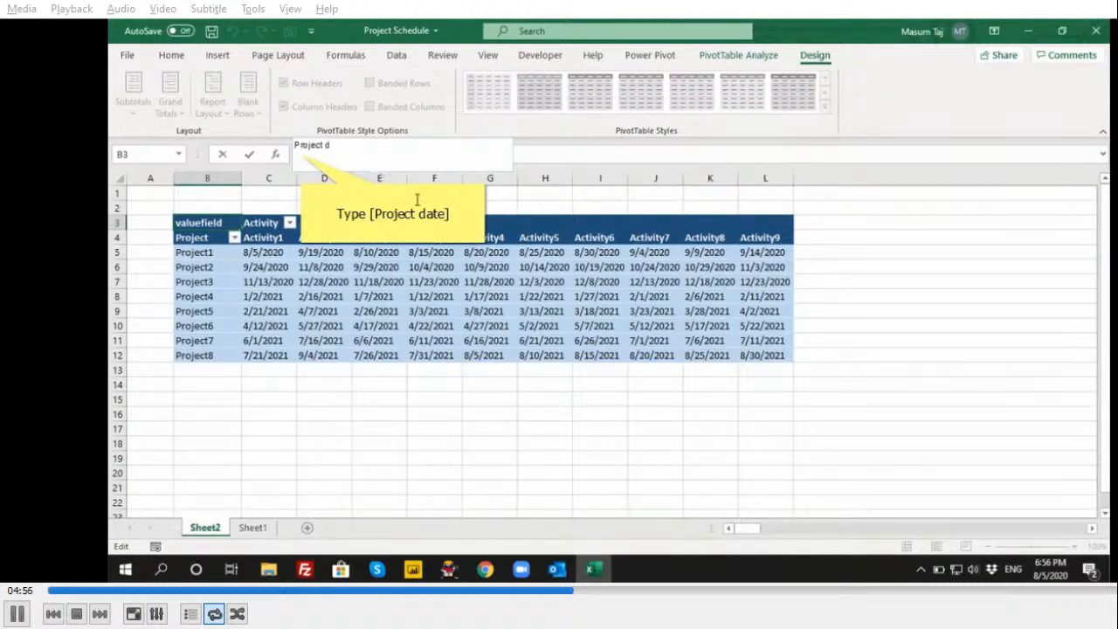
text(ate)
key(Return)
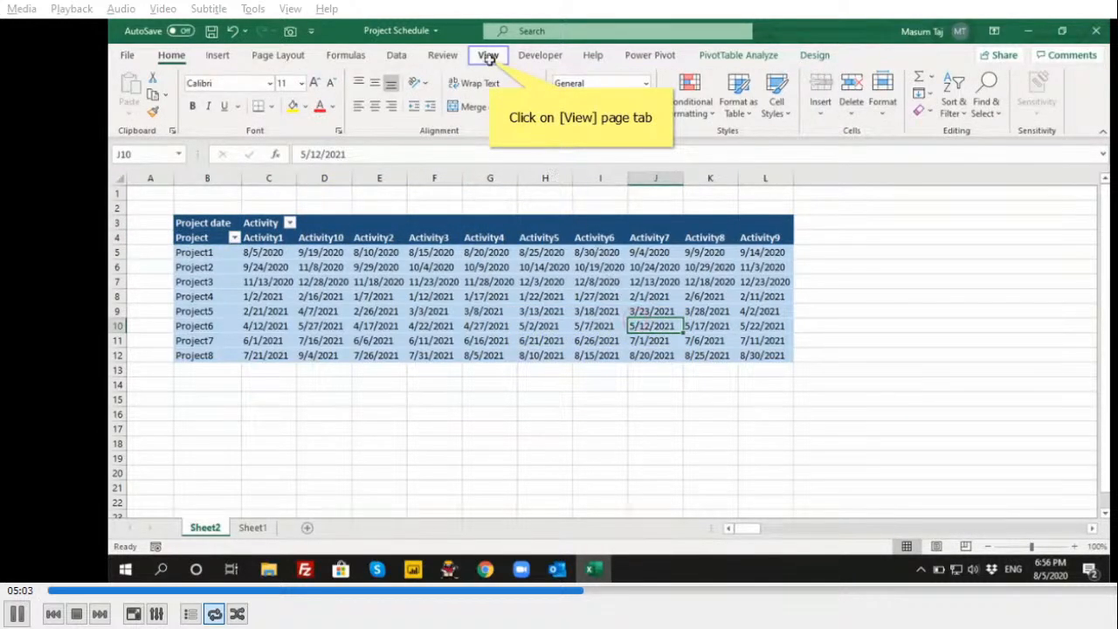
Hide the gridlines on Sheet2 and insert two rows above the PivotTable
click(488, 56)
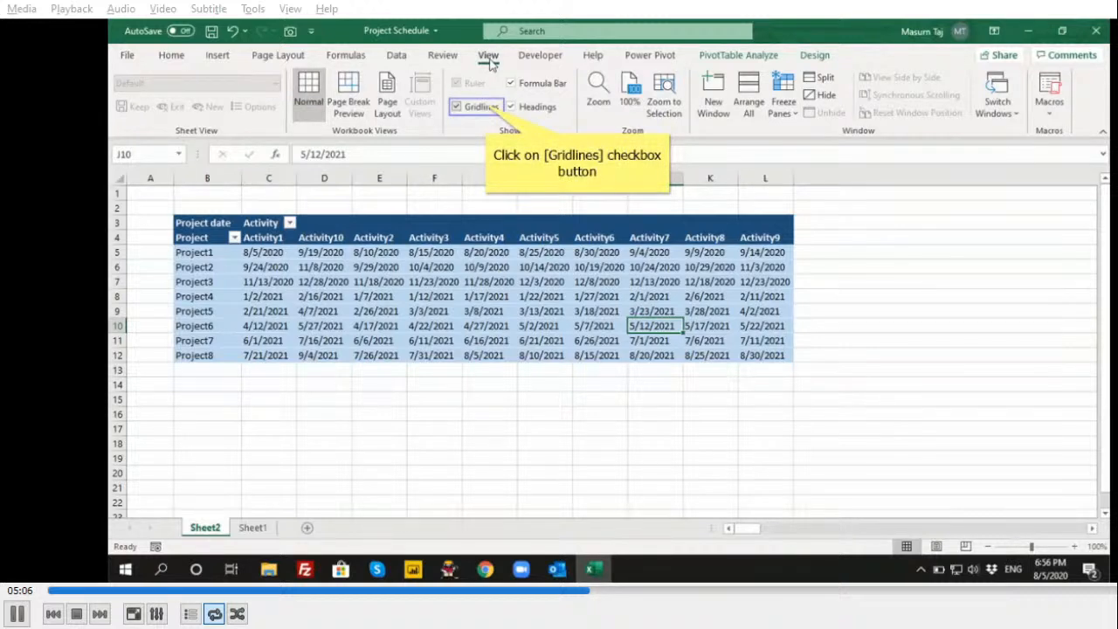
click(487, 107)
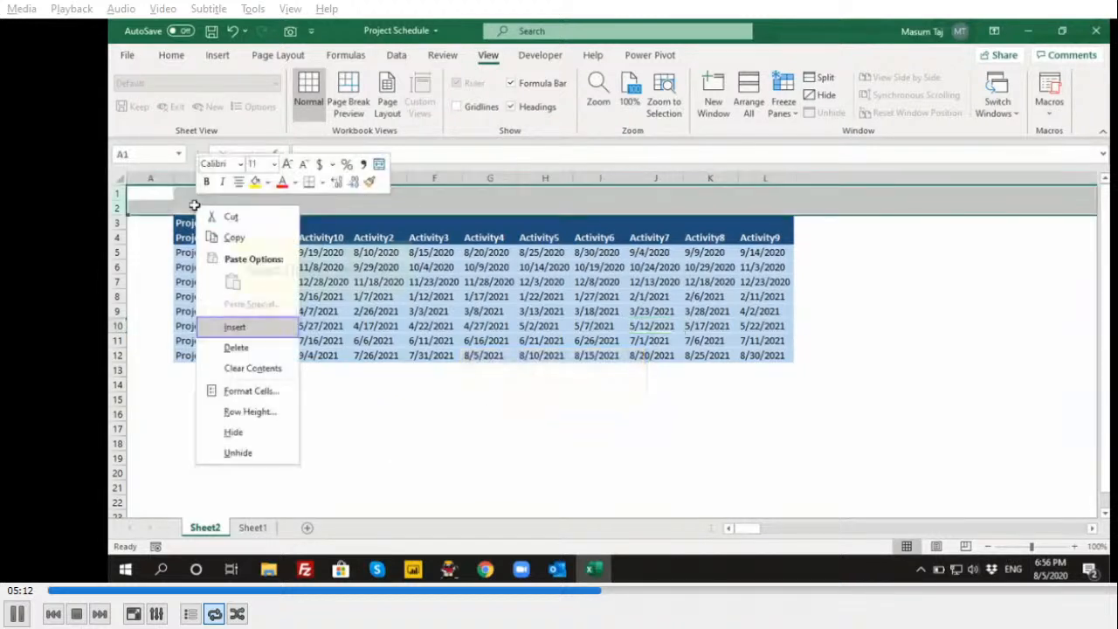
right_click(198, 206)
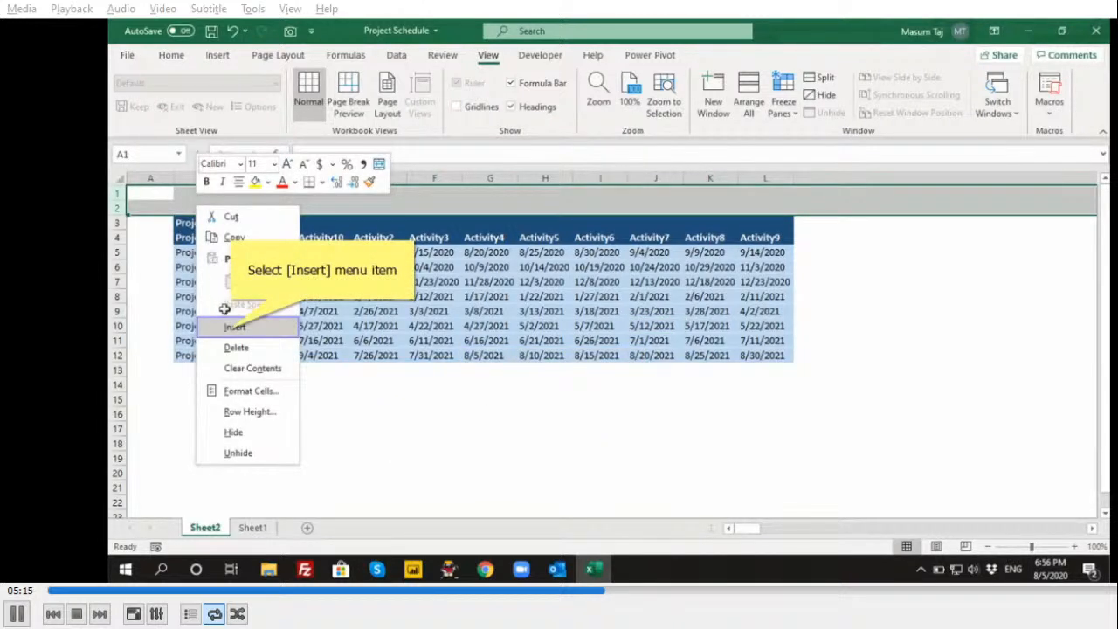
click(231, 330)
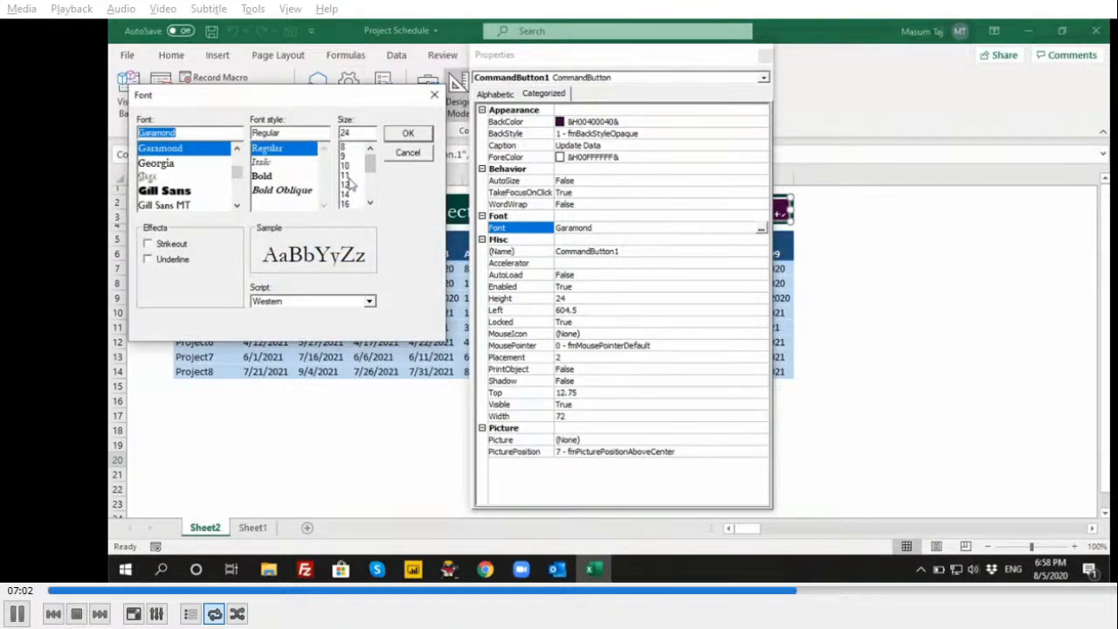
Set the Update Data button's font size to 11 and close its properties
click(348, 177)
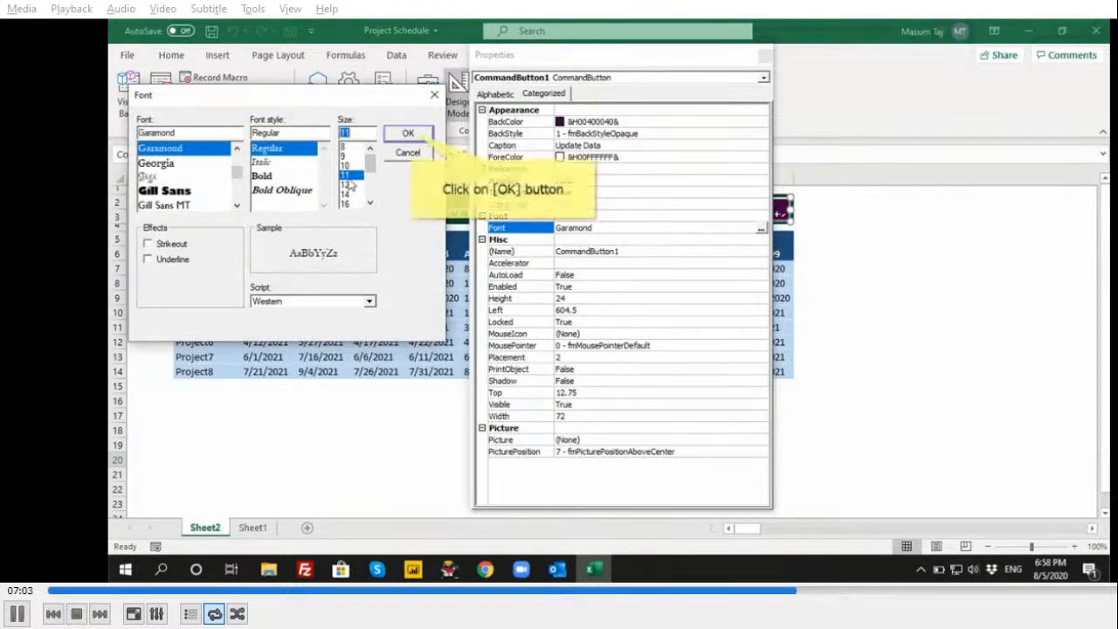
click(411, 136)
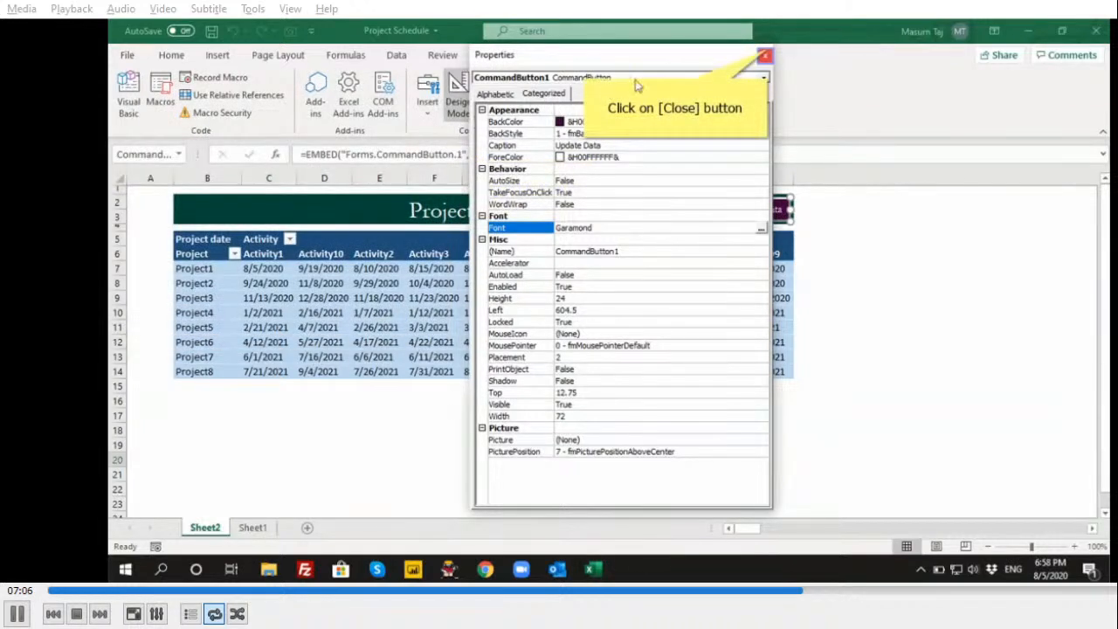
click(766, 55)
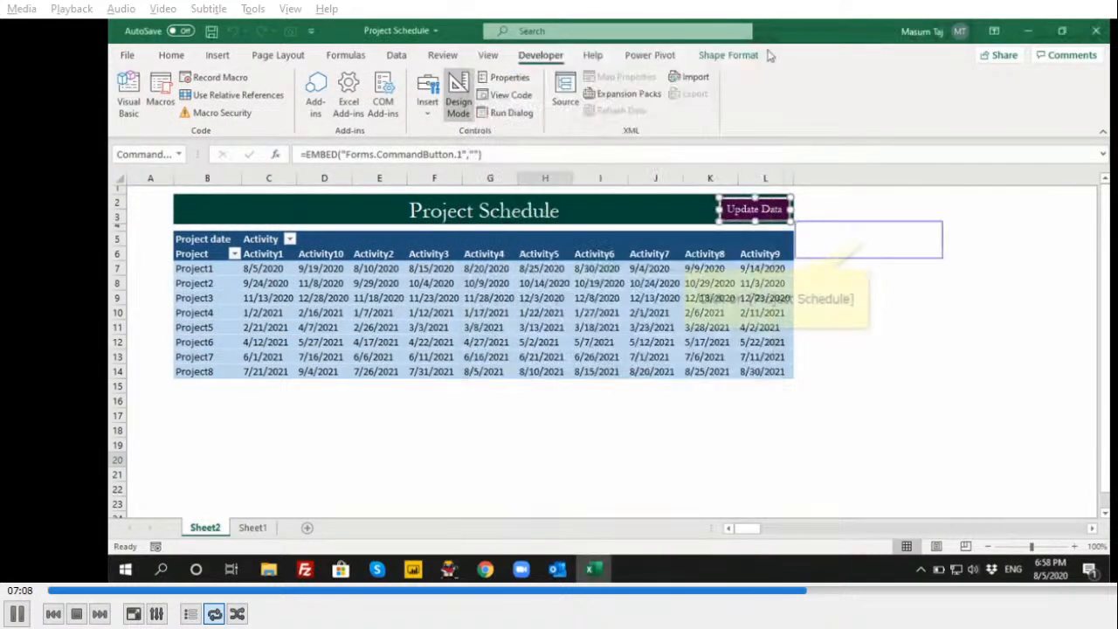
click(868, 240)
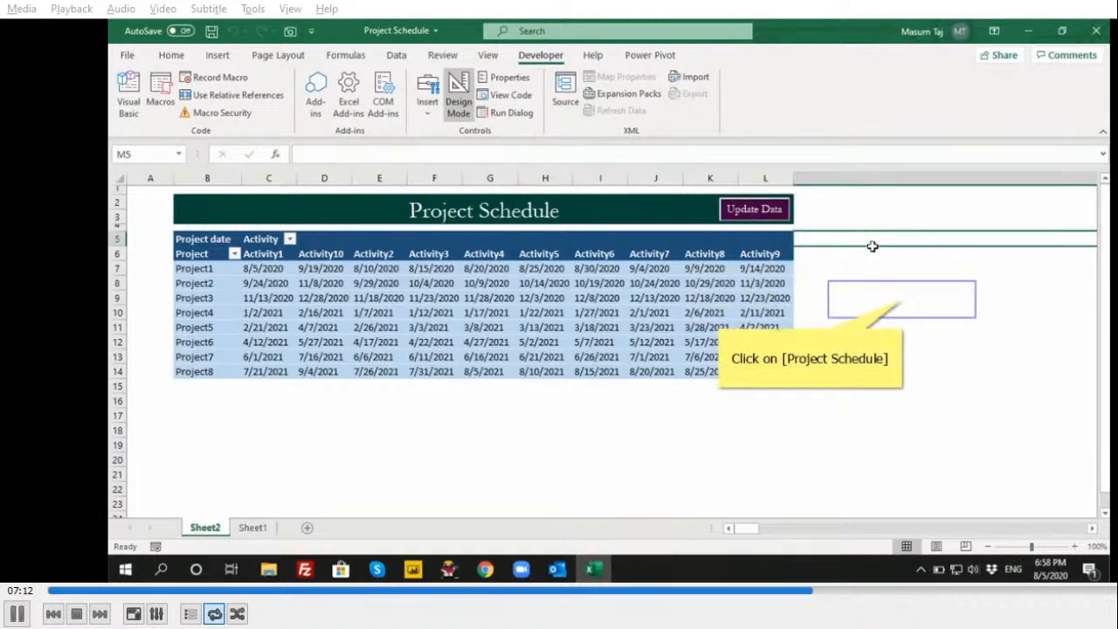
click(902, 299)
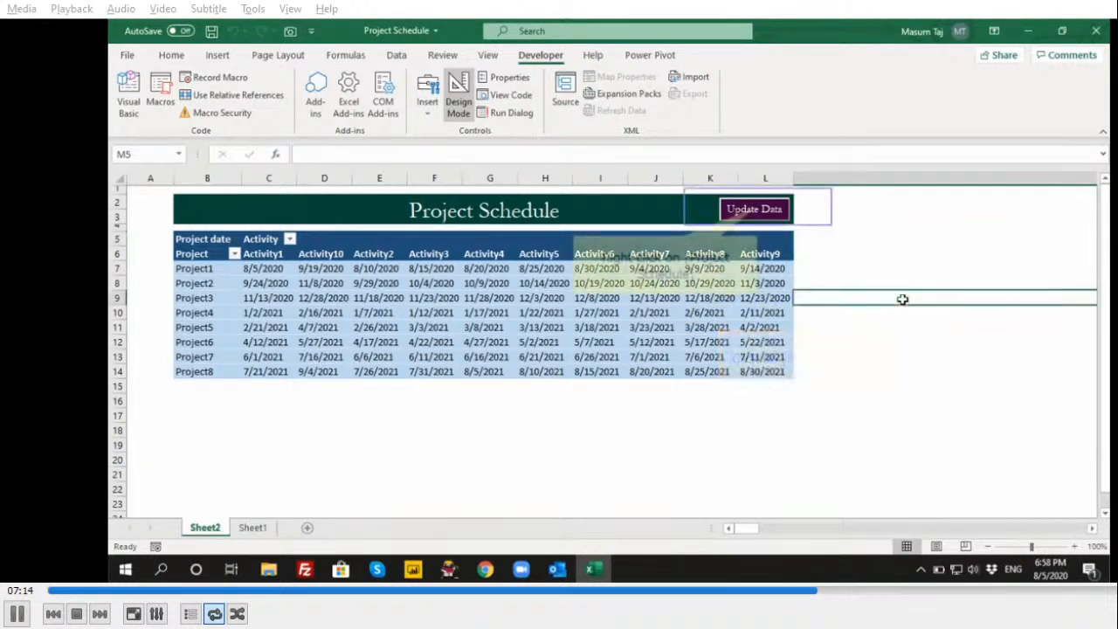
Open the Update Data button's click event code and add three blank lines inside the procedure
right_click(758, 209)
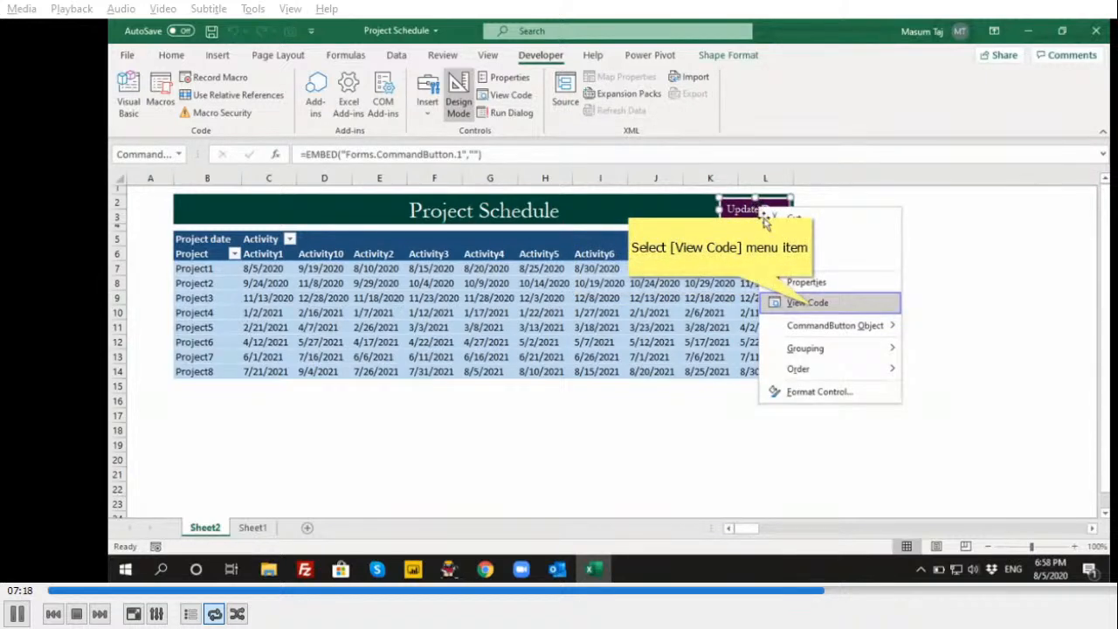
click(812, 304)
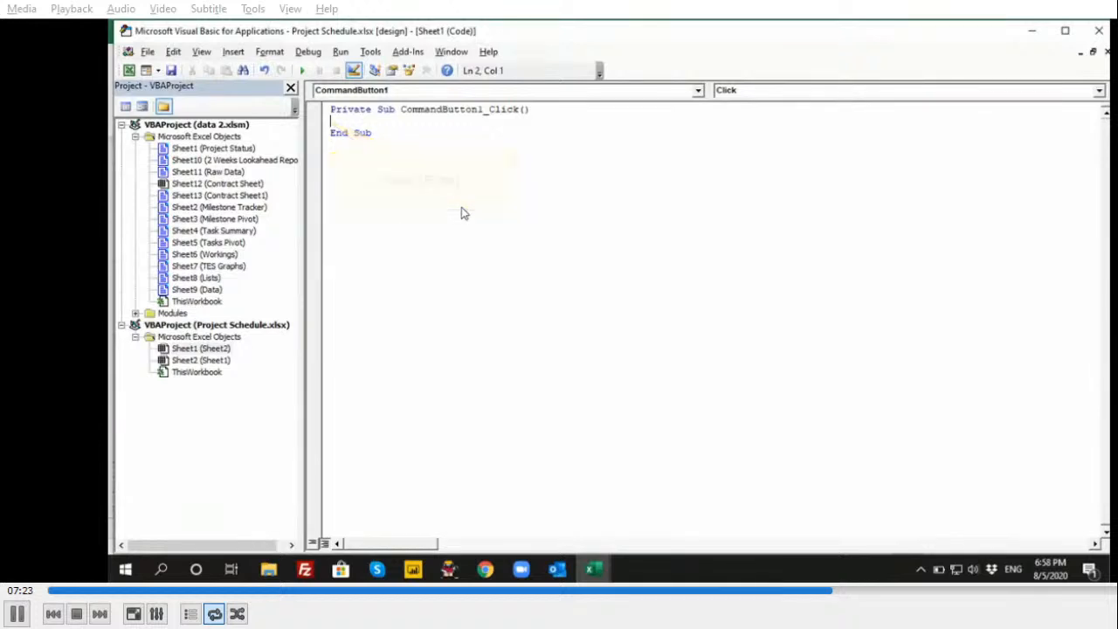
key(Return)
key(Return)
key(Return)
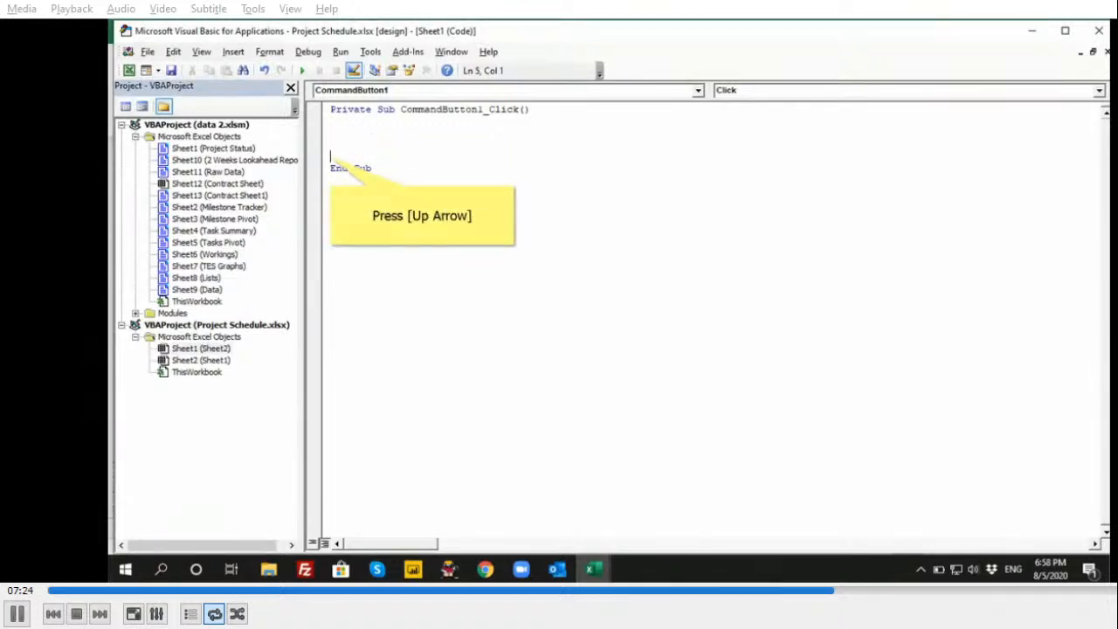
key(Up)
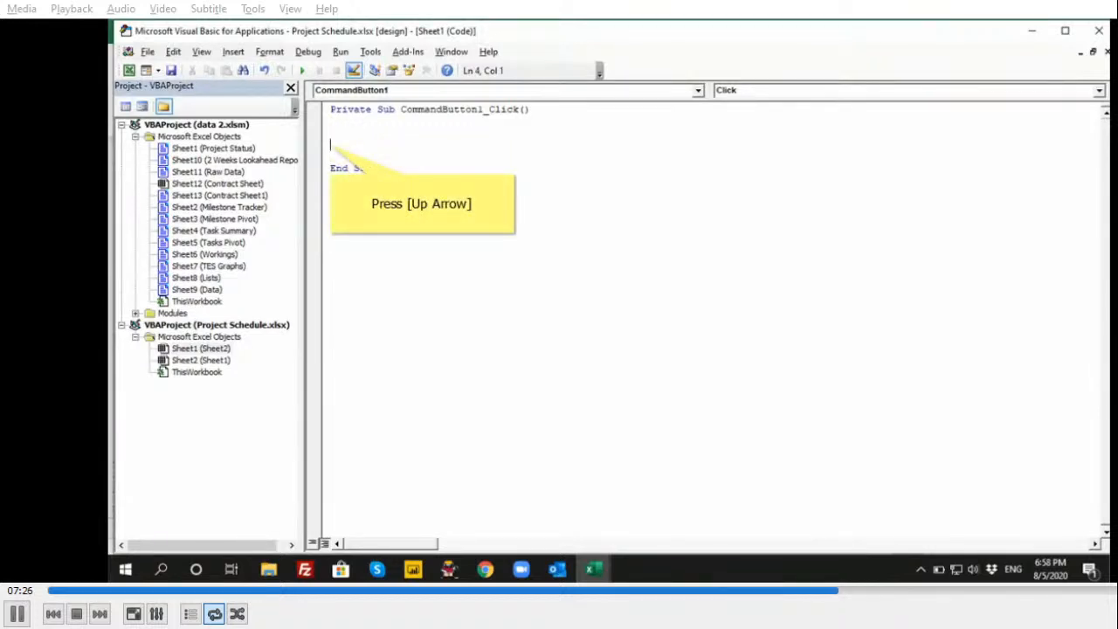
key(Up)
Write the statement Application.EnableEvents = False in the button's click procedure, followed by a blank line
text(A)
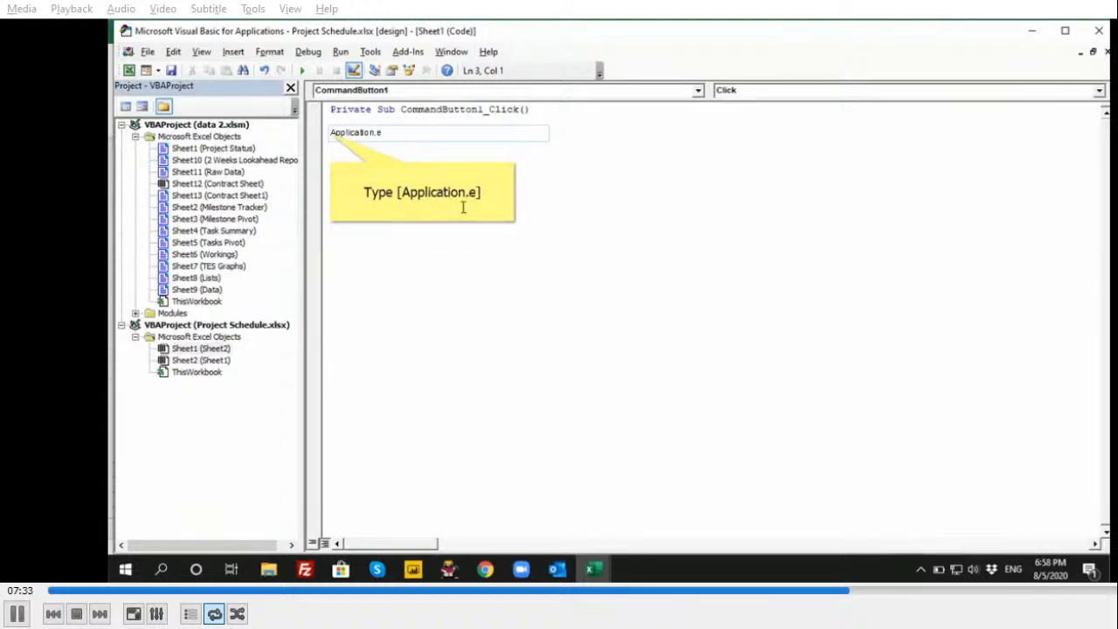
text(pplication.e)
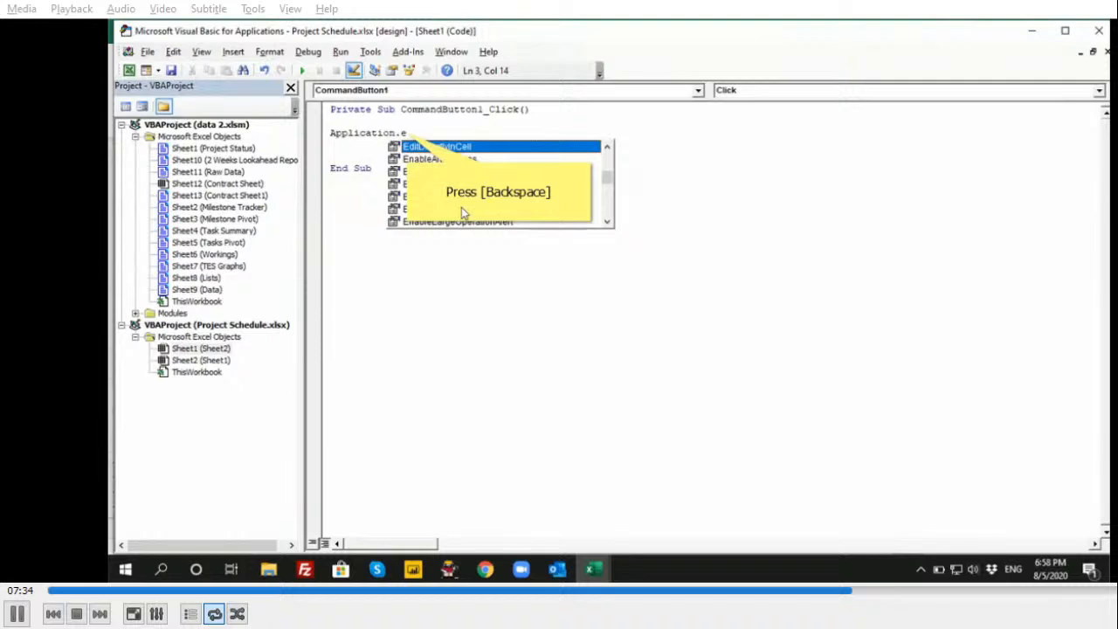
key(BackSpace)
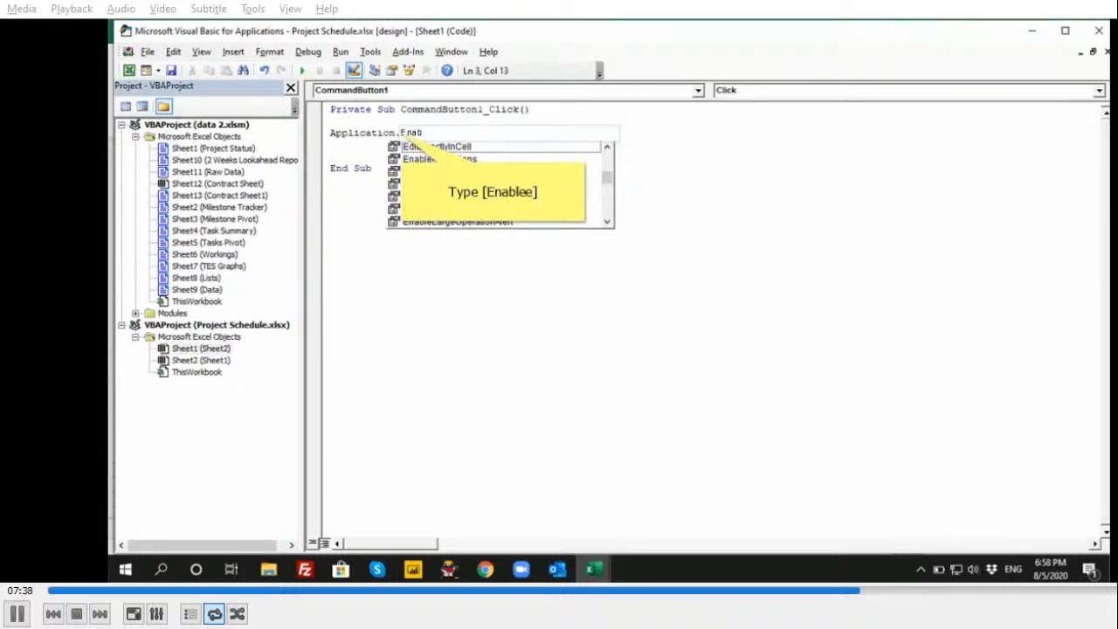
text(EnableEvents)
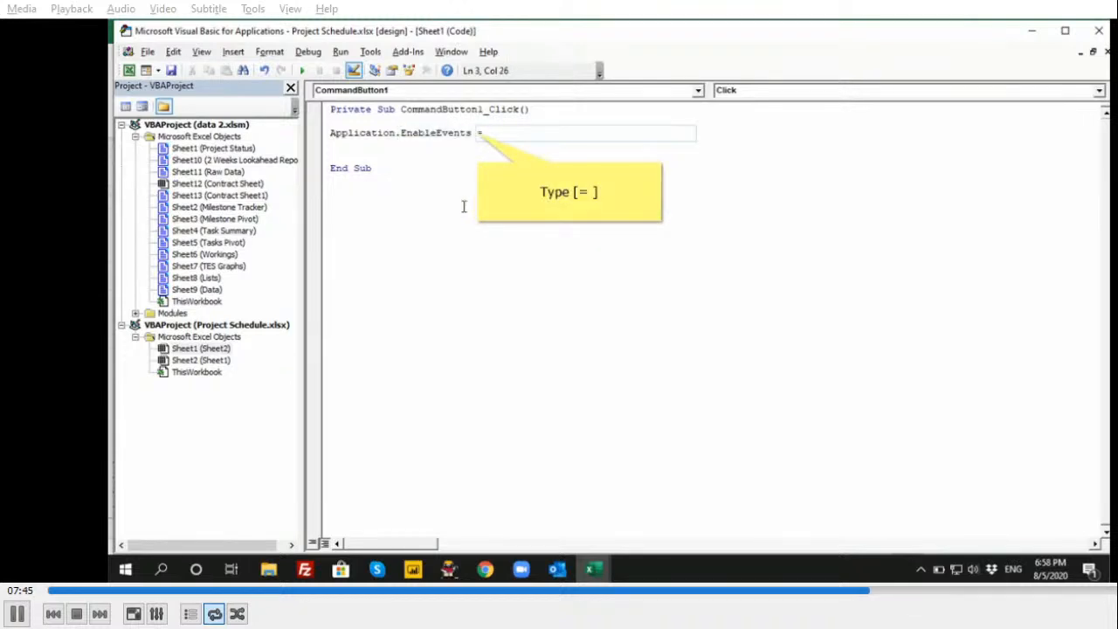
text( =)
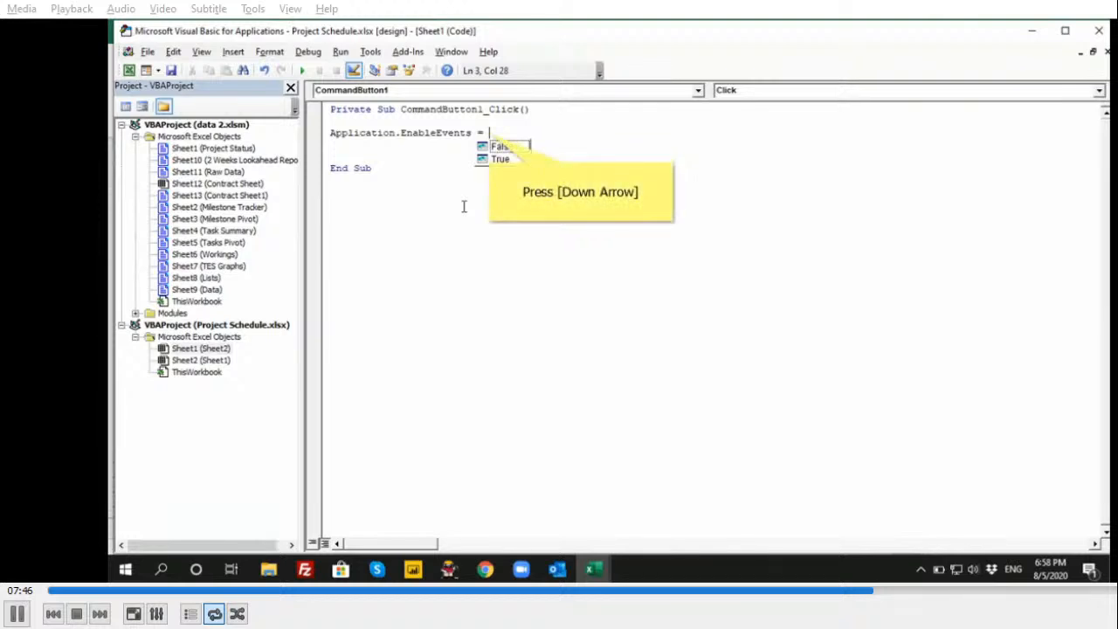
key(Down)
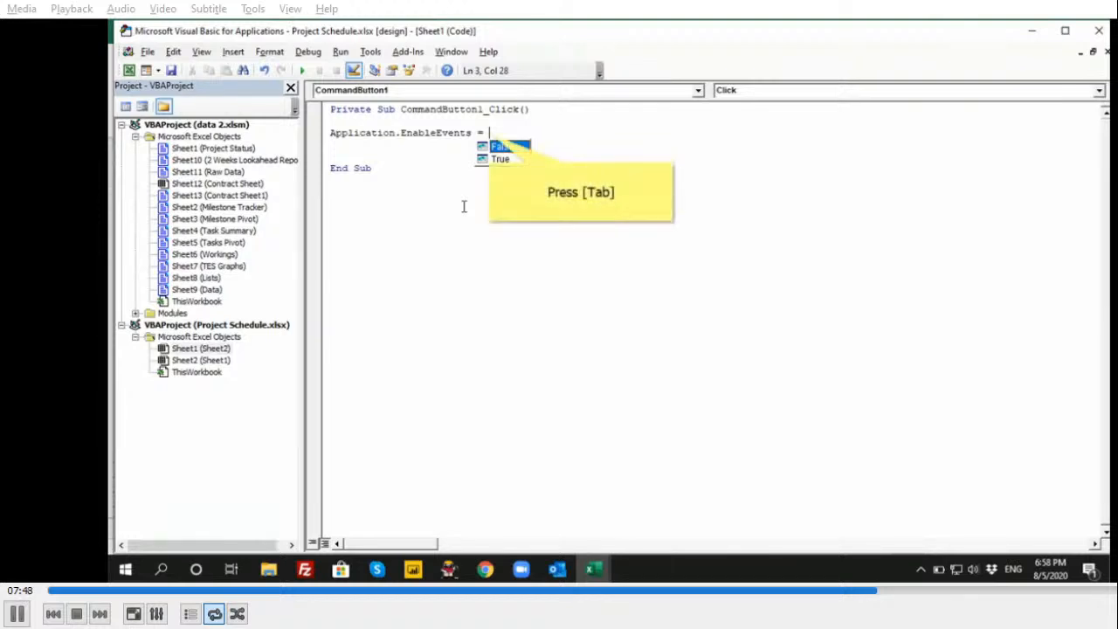
key(Tab)
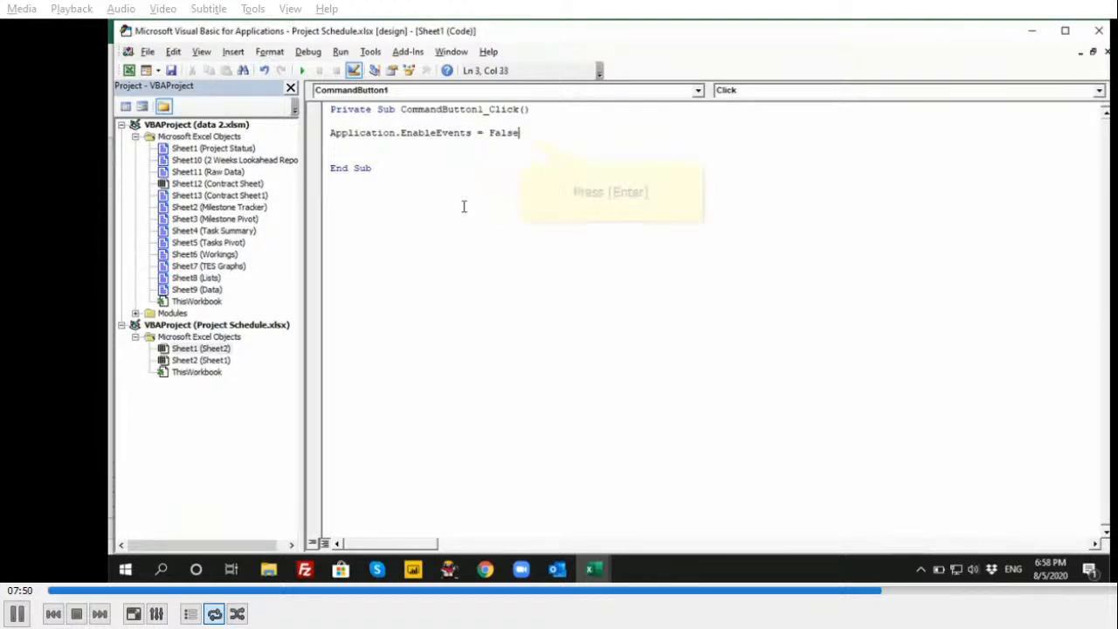
key(Return)
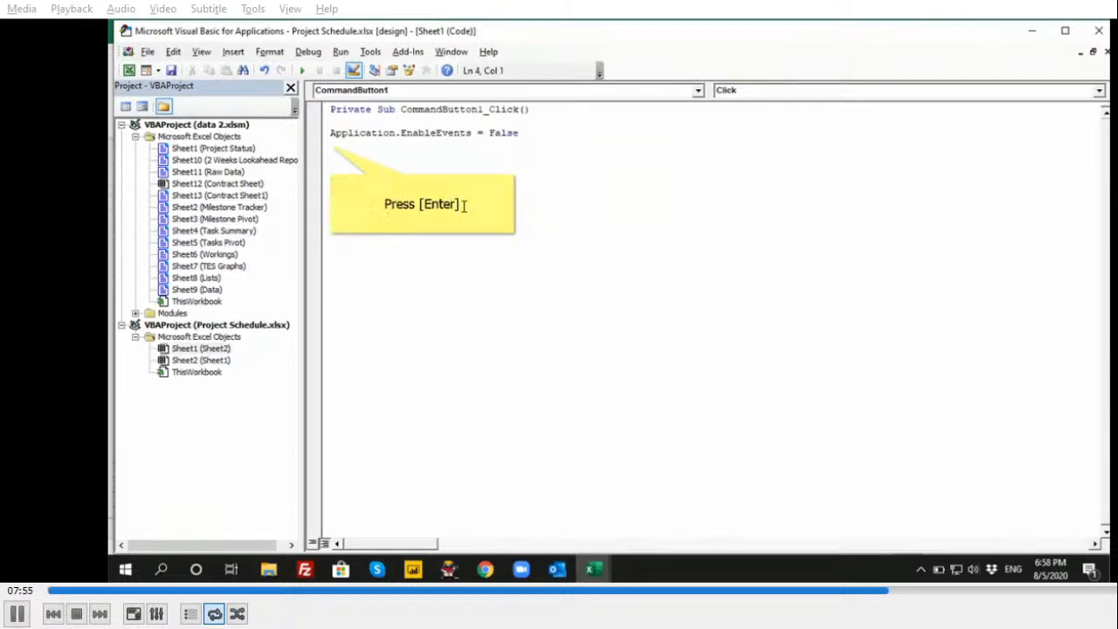
key(Return)
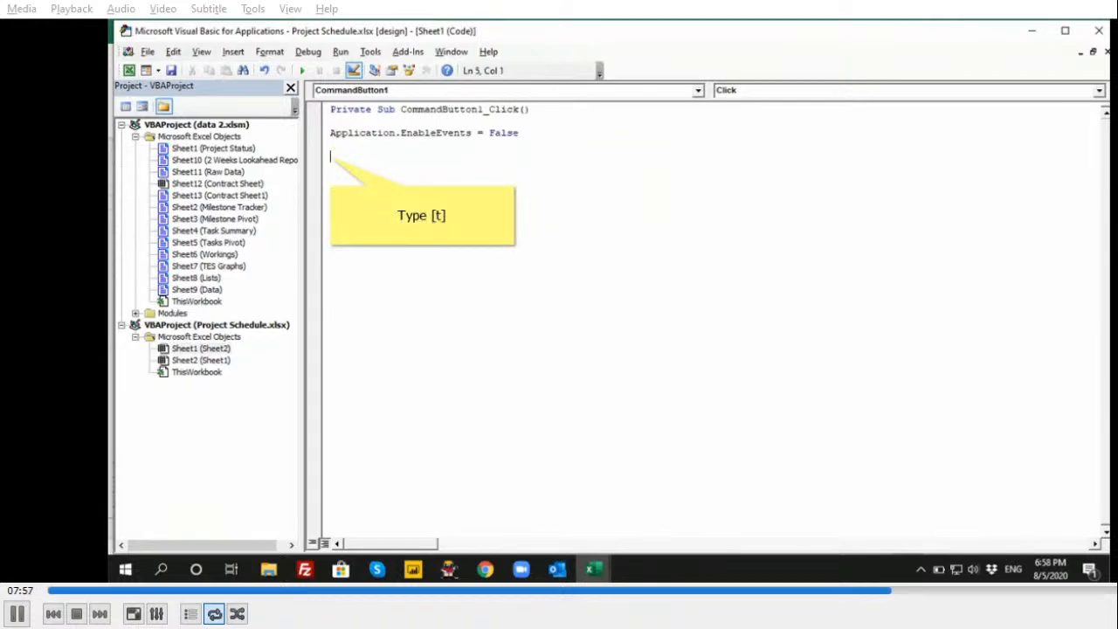
text(t)
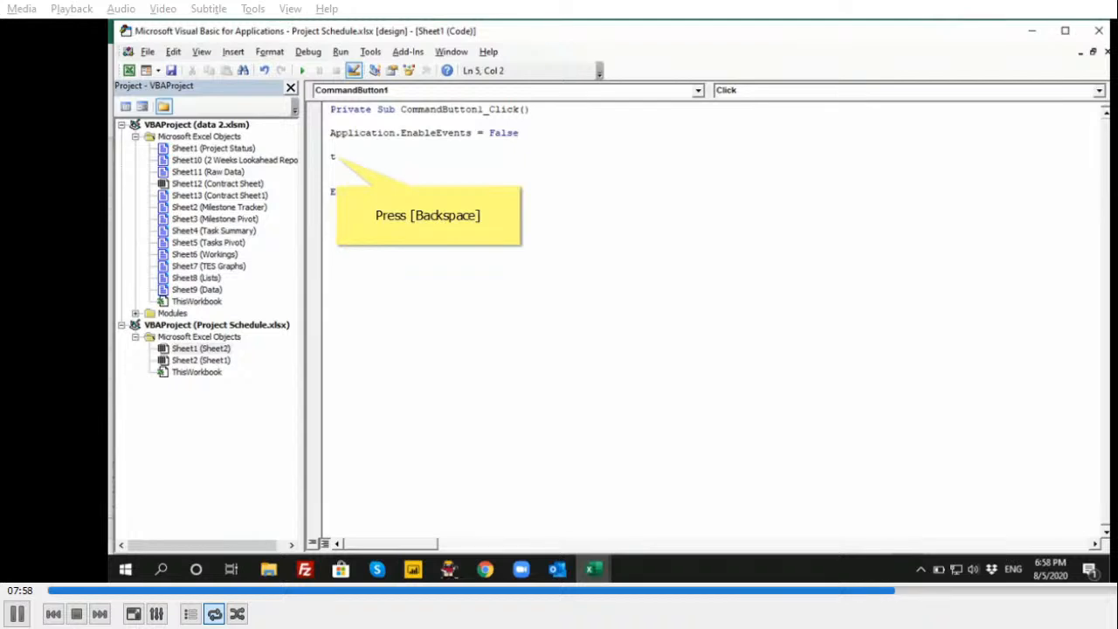
key(BackSpace)
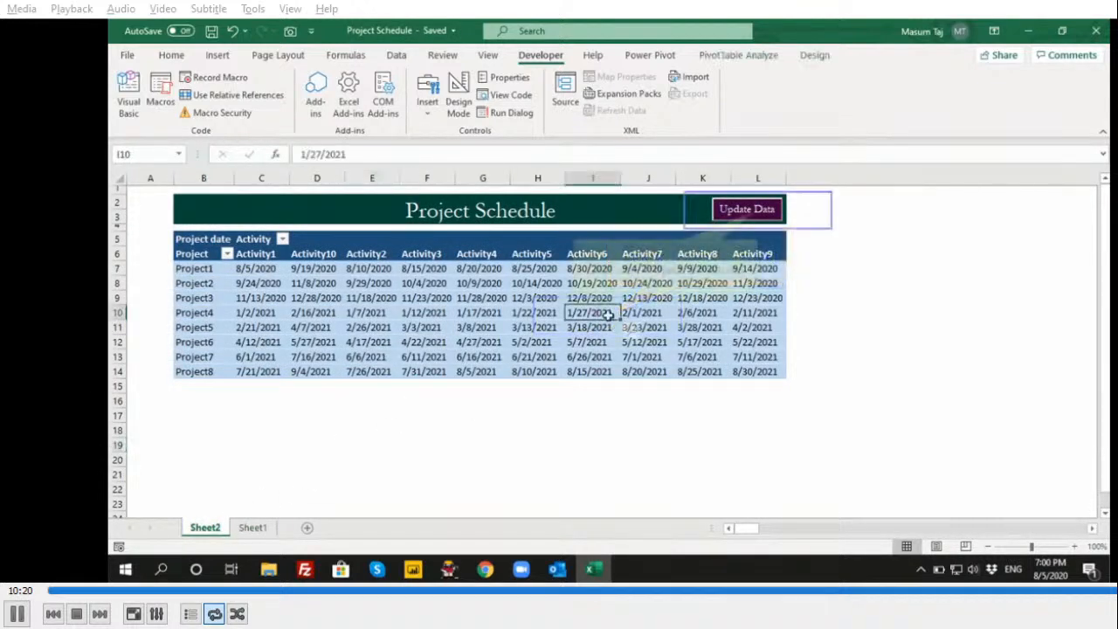
Run the Update Data button to refresh the PivotTable, and select the Project9 row
click(754, 212)
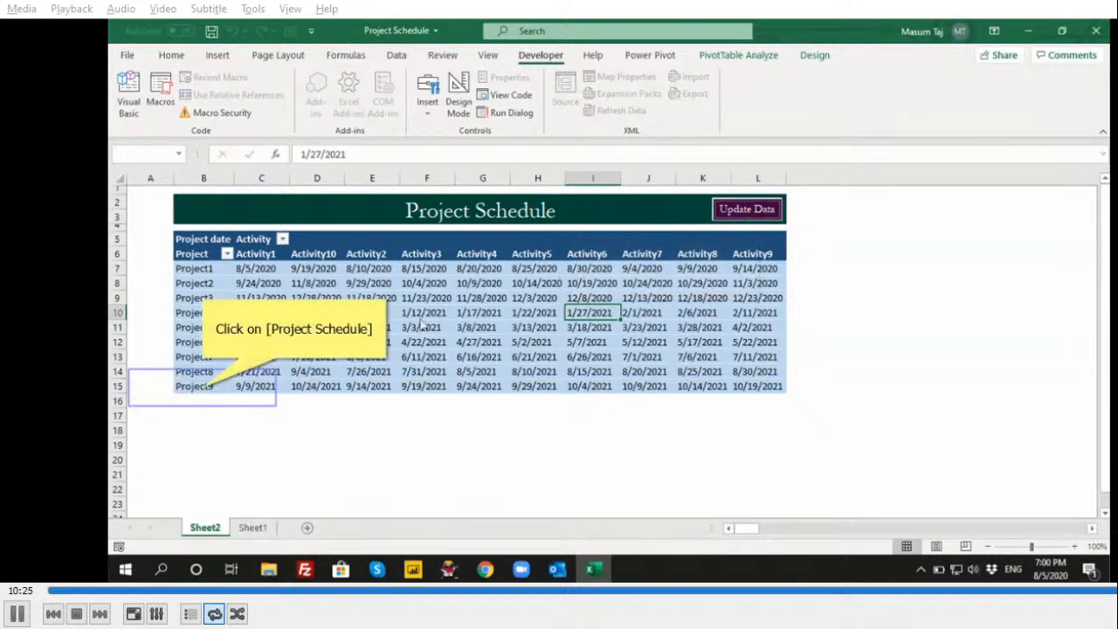
click(202, 393)
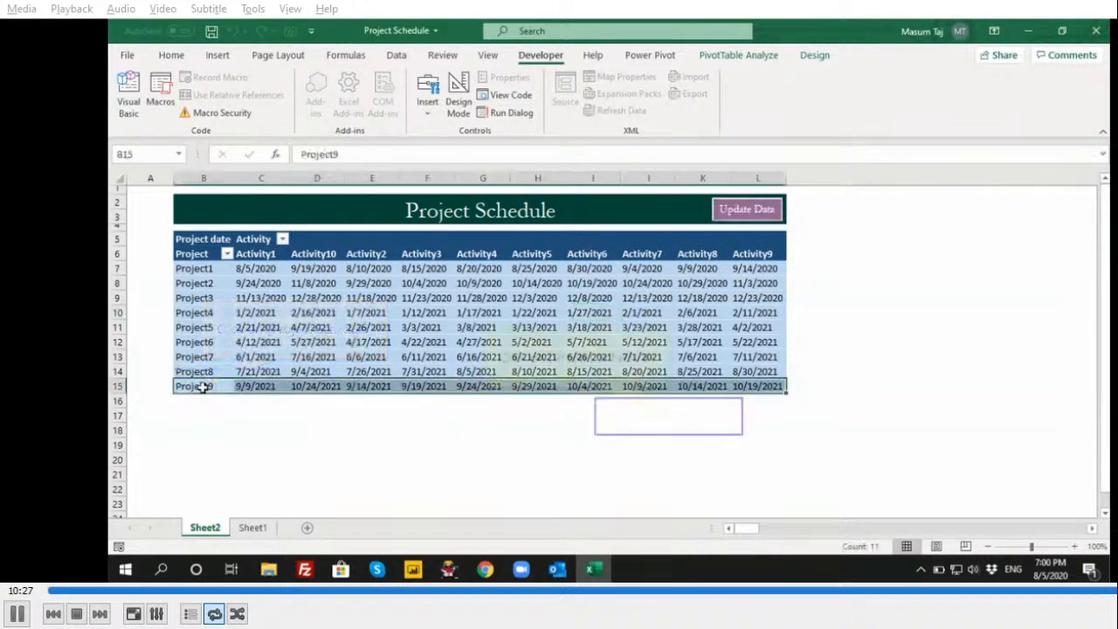